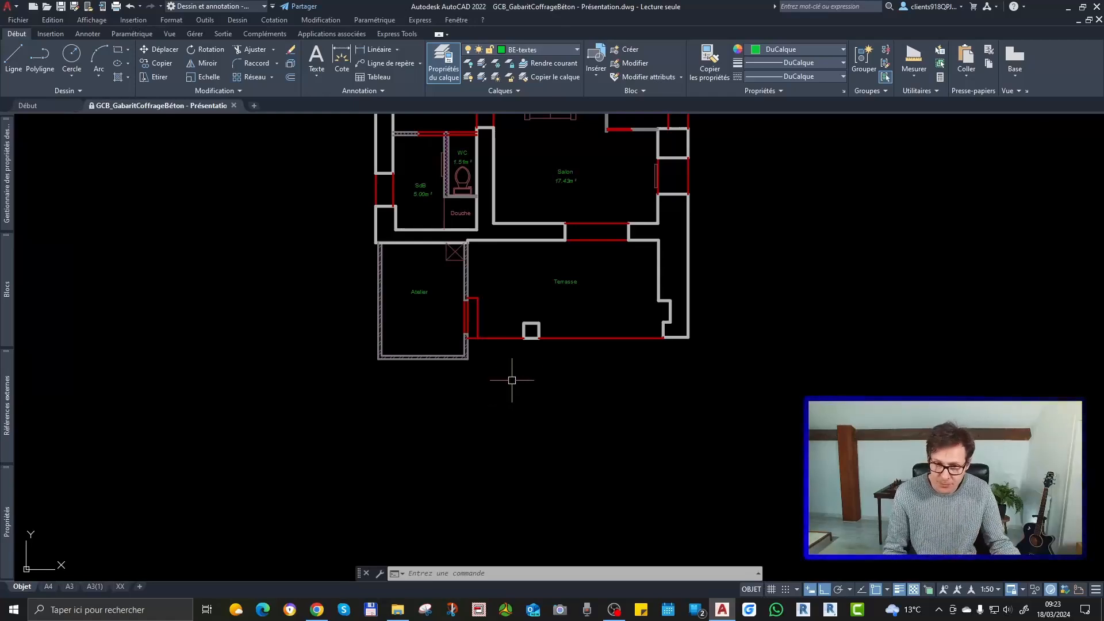
Dimension the upper edge of the small square post at the front of the terrace.
{"action": "scroll", "coordinate": [534, 318], "scroll_direction": "up", "scroll_amount": 5}
{"action": "scroll", "coordinate": [534, 316], "scroll_direction": "down", "scroll_amount": 7}
{"action": "scroll", "coordinate": [529, 404], "scroll_direction": "up", "scroll_amount": 8}
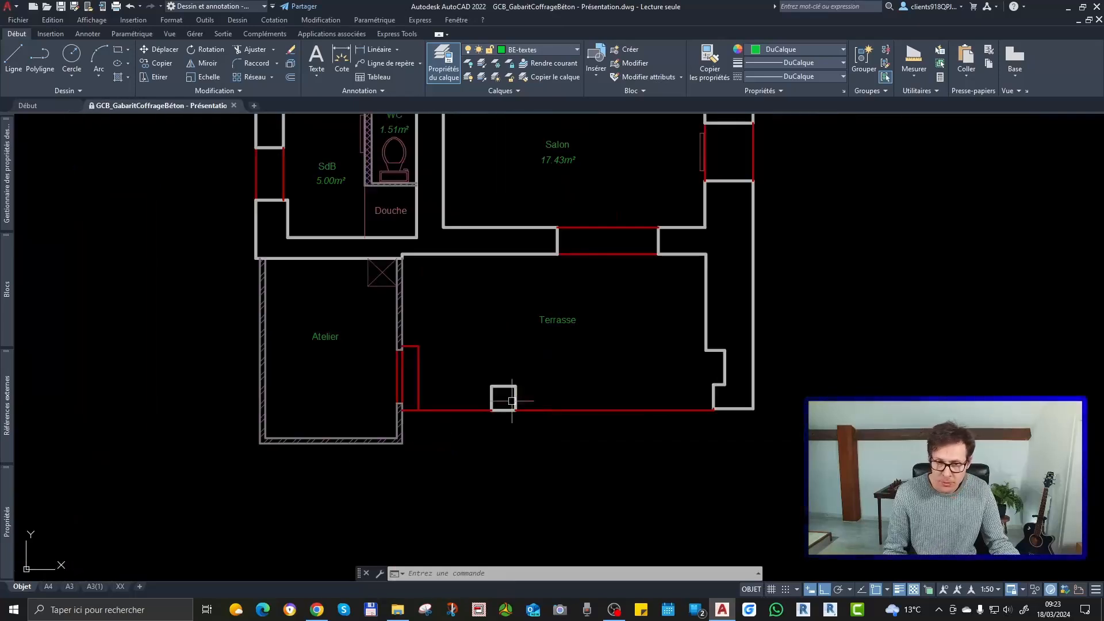
{"action": "scroll", "coordinate": [508, 379], "scroll_direction": "up", "scroll_amount": 2}
{"action": "type", "text": "dim"}
{"action": "key", "text": "Return"}
{"action": "left_click", "coordinate": [512, 370]}
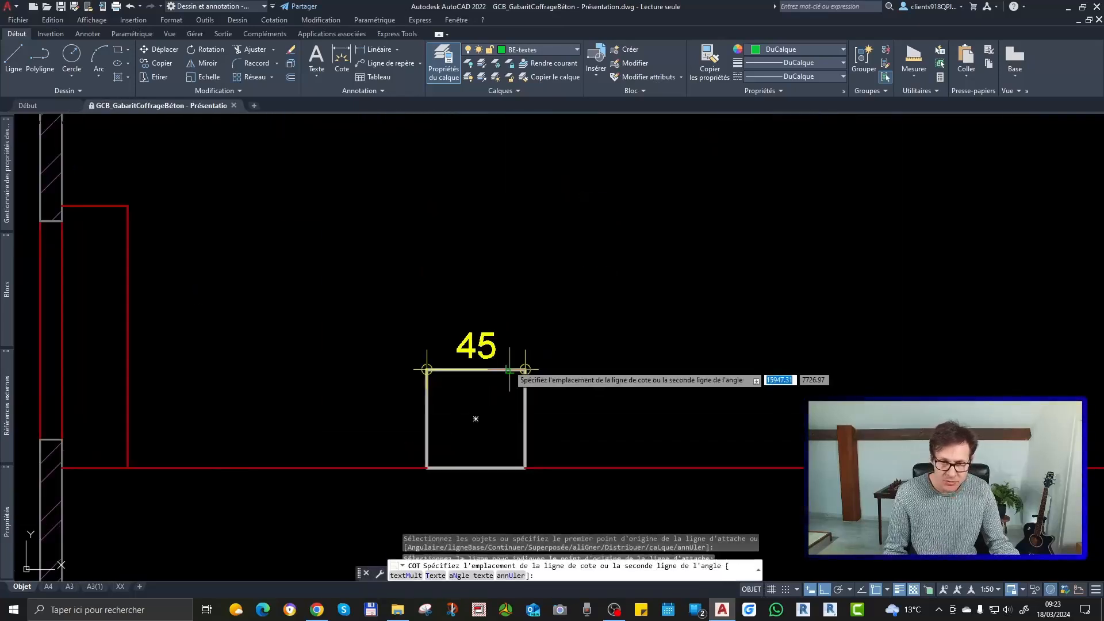
{"action": "left_click", "coordinate": [513, 317]}
{"action": "key", "text": "Escape"}
Delete the dimension above the terrace post.
{"action": "left_click", "coordinate": [506, 315]}
{"action": "scroll", "coordinate": [516, 401], "scroll_direction": "down", "scroll_amount": 6}
{"action": "scroll", "coordinate": [529, 443], "scroll_direction": "down", "scroll_amount": 2}
{"action": "scroll", "coordinate": [523, 424], "scroll_direction": "up", "scroll_amount": 4}
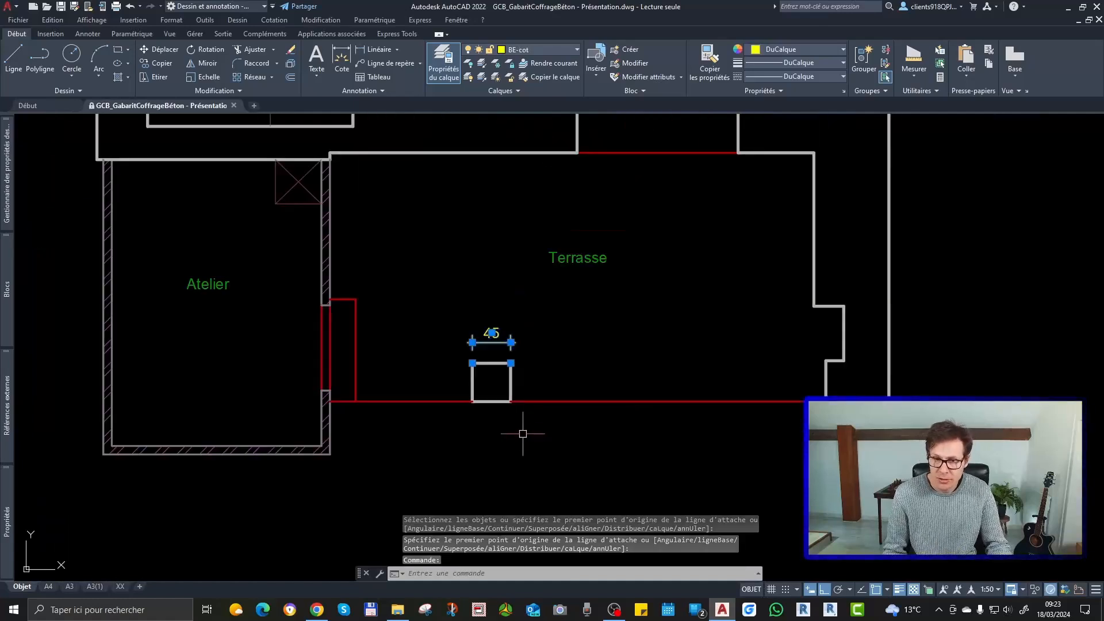
{"action": "key", "text": "Delete"}
{"action": "scroll", "coordinate": [518, 443], "scroll_direction": "down", "scroll_amount": 2}
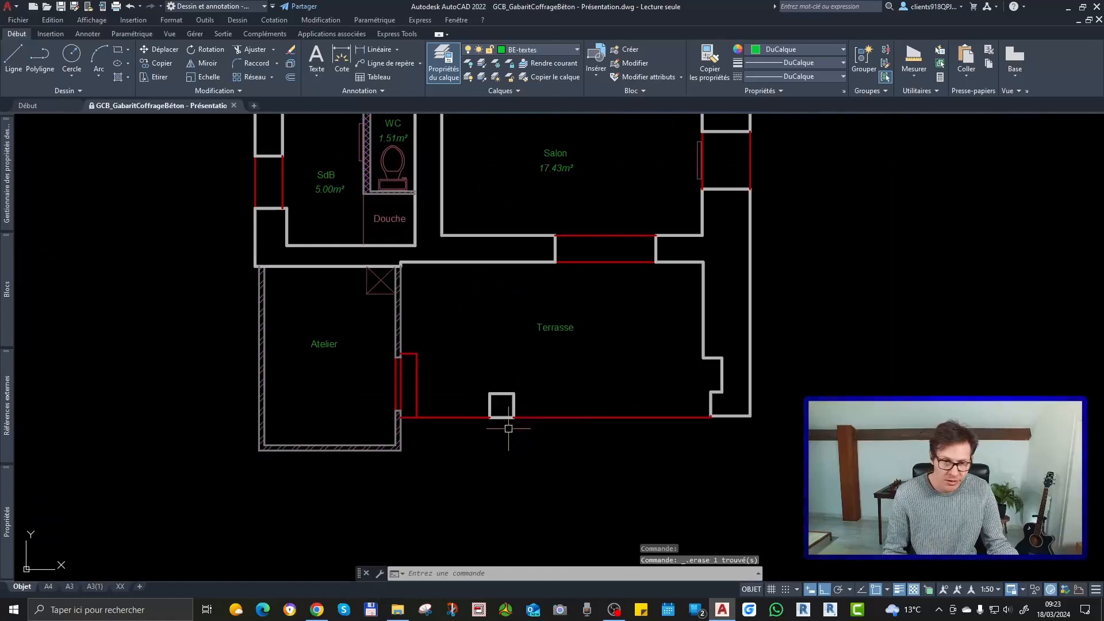
Check the length of another edge in the plan with a dimension preview, without placing it.
{"action": "scroll", "coordinate": [508, 429], "scroll_direction": "down", "scroll_amount": 2}
{"action": "scroll", "coordinate": [471, 197], "scroll_direction": "up", "scroll_amount": 4}
{"action": "type", "text": "COT"}
{"action": "key", "text": "Return"}
{"action": "scroll", "coordinate": [470, 198], "scroll_direction": "up", "scroll_amount": 4}
{"action": "left_click", "coordinate": [470, 205]}
{"action": "key", "text": "Escape"}
{"action": "scroll", "coordinate": [511, 318], "scroll_direction": "down", "scroll_amount": 5}
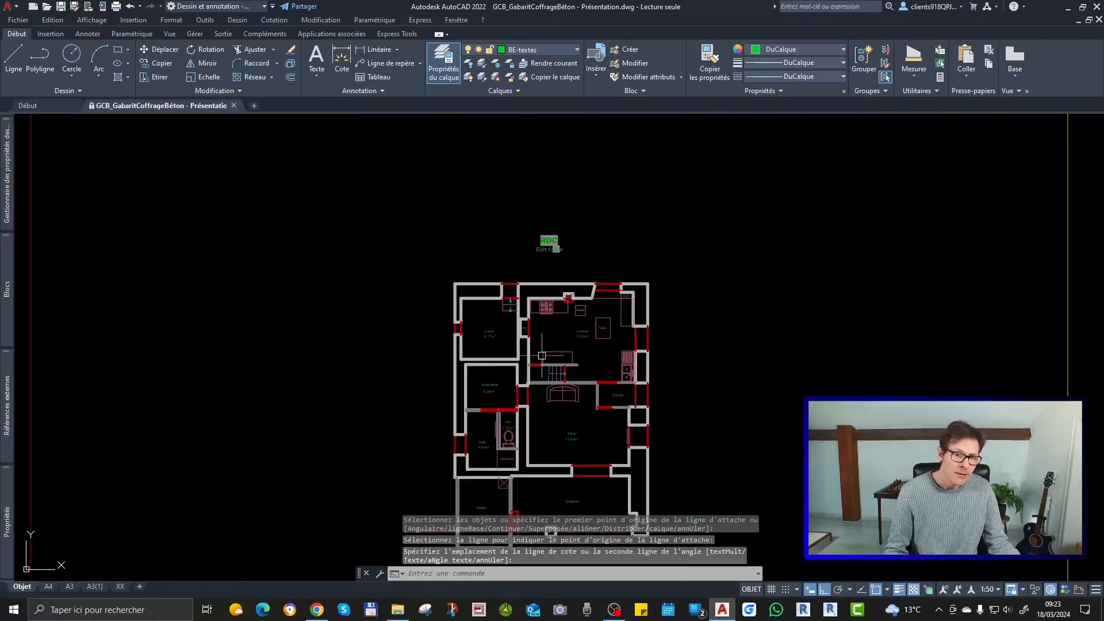
Scale the externally referenced floor plans by a factor of 0.23 about a base point inside the Salon.
{"action": "left_click", "coordinate": [556, 249]}
{"action": "scroll", "coordinate": [528, 254], "scroll_direction": "down", "scroll_amount": 5}
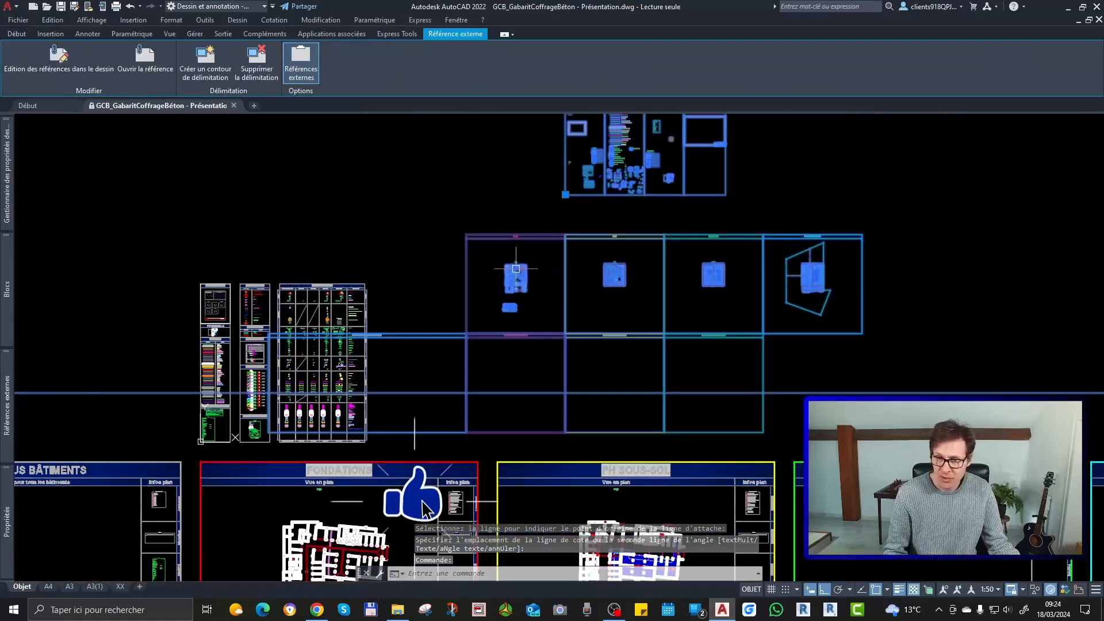
{"action": "scroll", "coordinate": [518, 284], "scroll_direction": "up", "scroll_amount": 3}
{"action": "scroll", "coordinate": [529, 310], "scroll_direction": "up", "scroll_amount": 4}
{"action": "type", "text": "ech"}
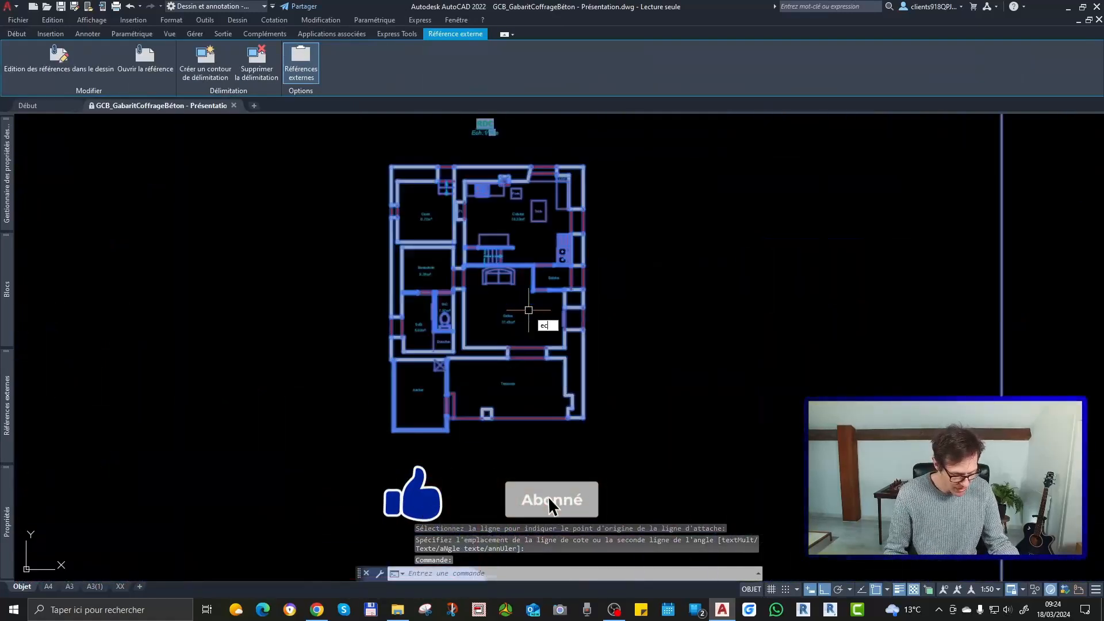
{"action": "key", "text": "Return"}
{"action": "left_click", "coordinate": [528, 310]}
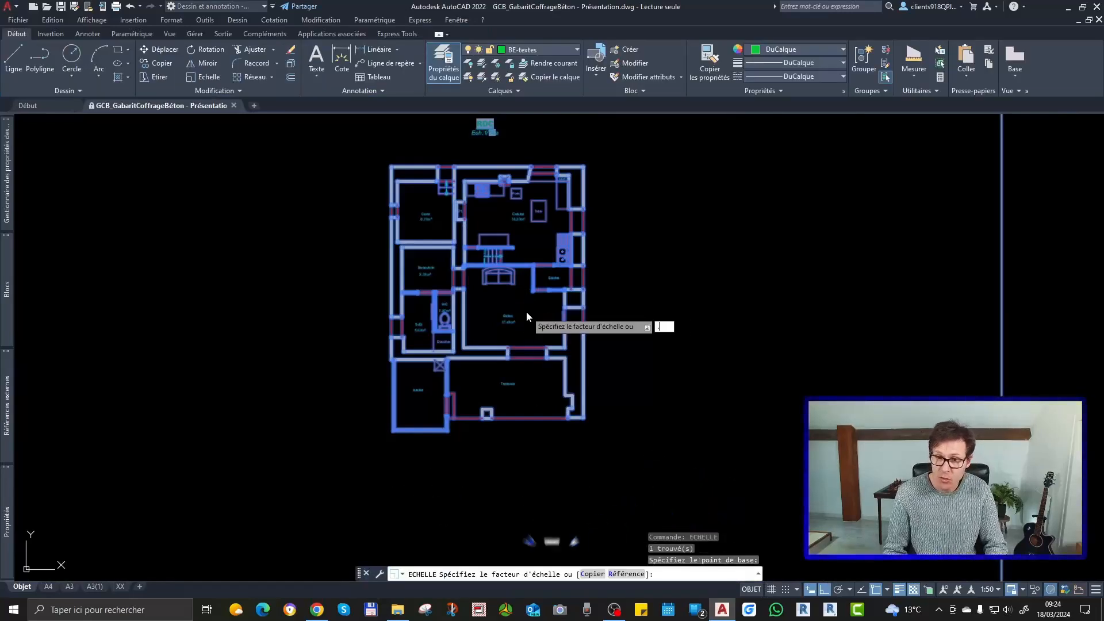
{"action": "type", "text": "0"}
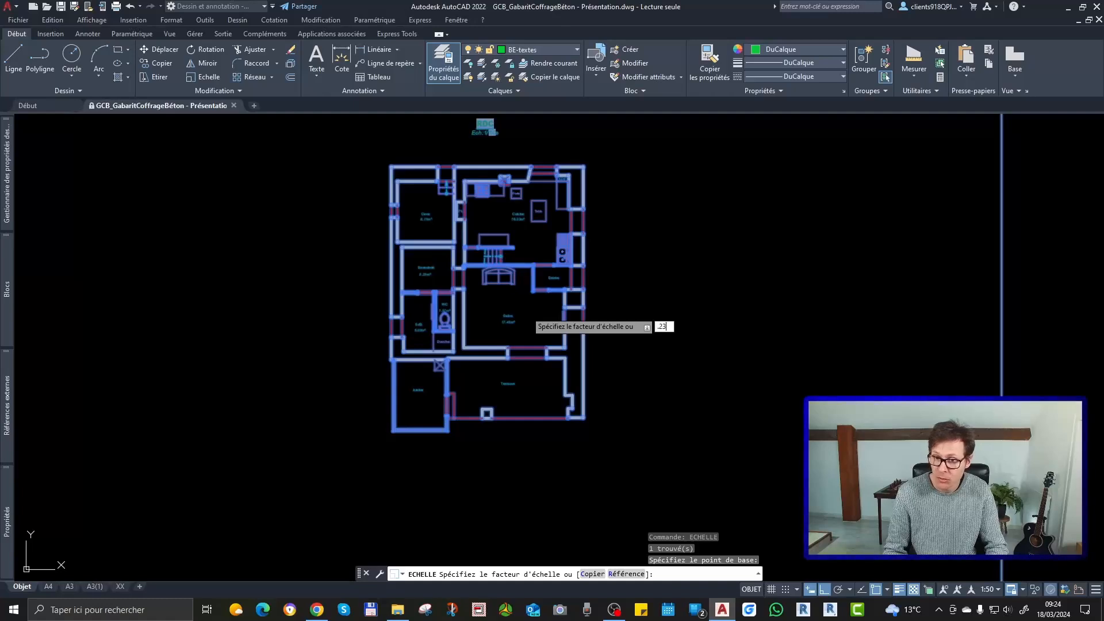
{"action": "key", "text": "Return"}
Check the length of the terrace post's upper edge with a dimension preview, without placing it.
{"action": "scroll", "coordinate": [505, 314], "scroll_direction": "up", "scroll_amount": 10}
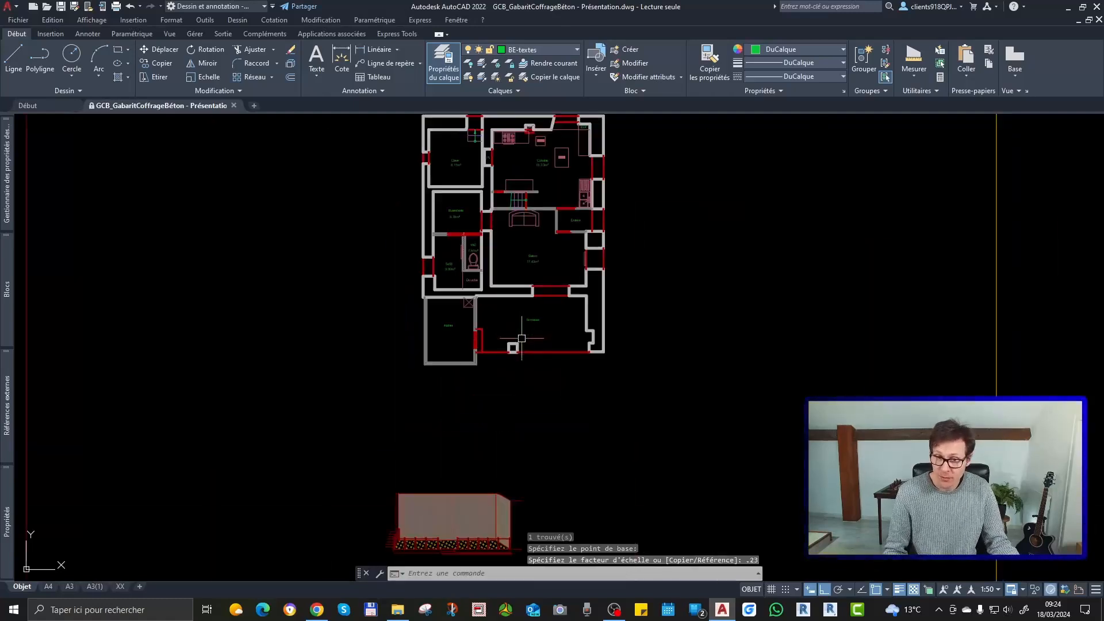
{"action": "type", "text": "cot"}
{"action": "key", "text": "Return"}
{"action": "left_click", "coordinate": [457, 372]}
{"action": "key", "text": "Escape"}
{"action": "key", "text": "Return"}
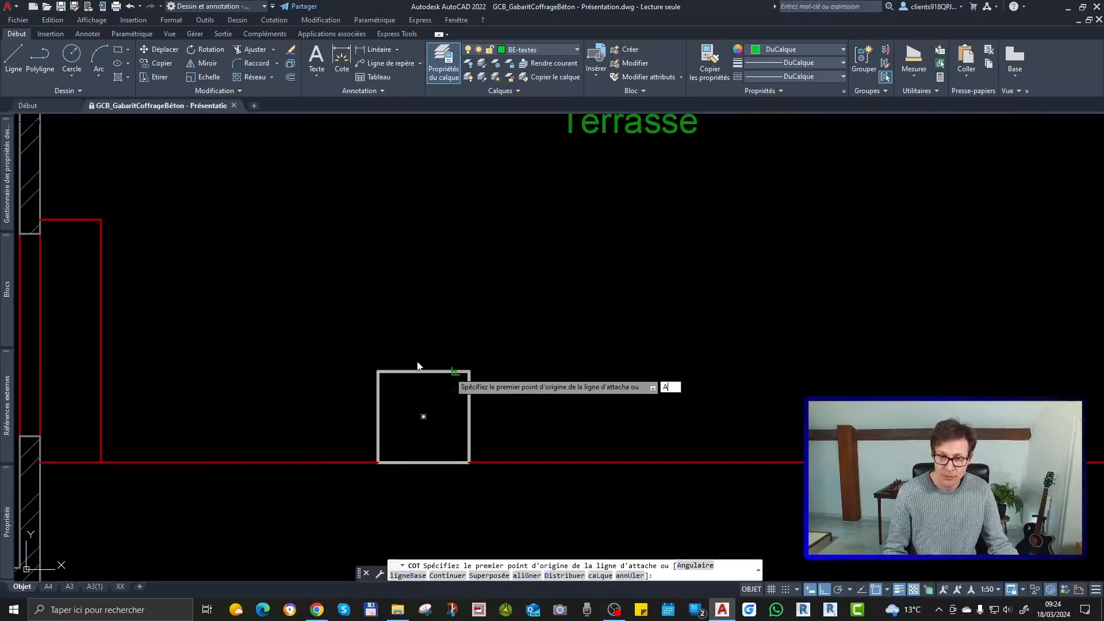
{"action": "middle_click_drag", "start_coordinate": [406, 350], "coordinate": [399, 364]}
{"action": "left_click", "coordinate": [402, 386]}
{"action": "scroll", "coordinate": [396, 381], "scroll_direction": "down", "scroll_amount": 2}
{"action": "key", "text": "Escape"}
{"action": "scroll", "coordinate": [439, 362], "scroll_direction": "down", "scroll_amount": 5}
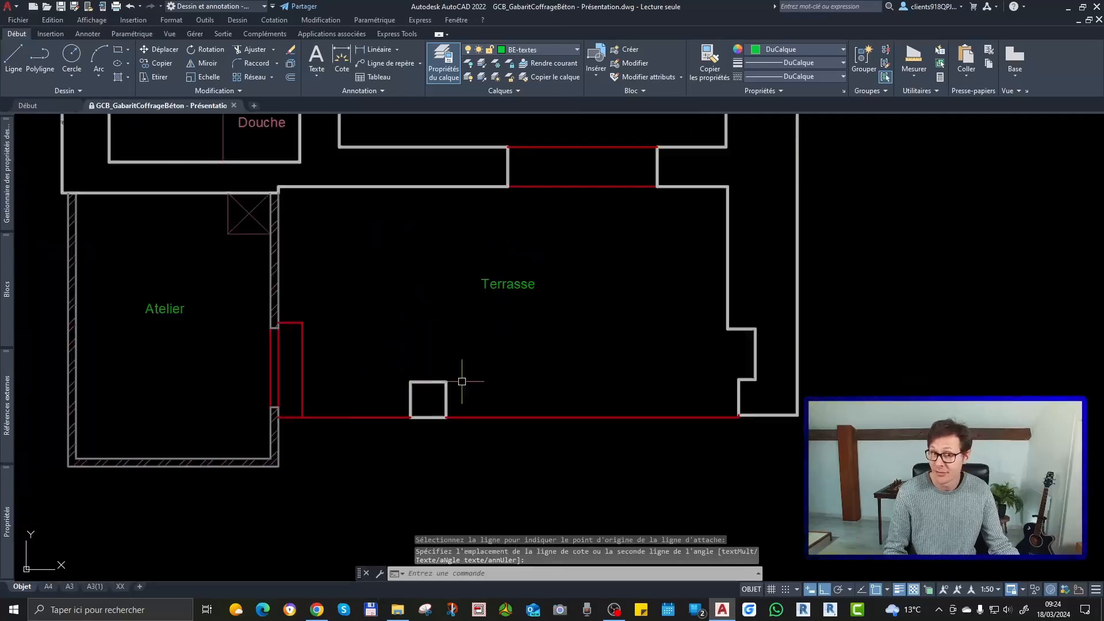
Place a vertical dimension across the door opening between the Buanderie and the Salon.
{"action": "scroll", "coordinate": [403, 242], "scroll_direction": "up", "scroll_amount": 5}
{"action": "key", "text": "Return"}
{"action": "left_click", "coordinate": [395, 247]}
{"action": "left_click", "coordinate": [473, 258]}
{"action": "key", "text": "Escape"}
{"action": "scroll", "coordinate": [466, 268], "scroll_direction": "down", "scroll_amount": 2}
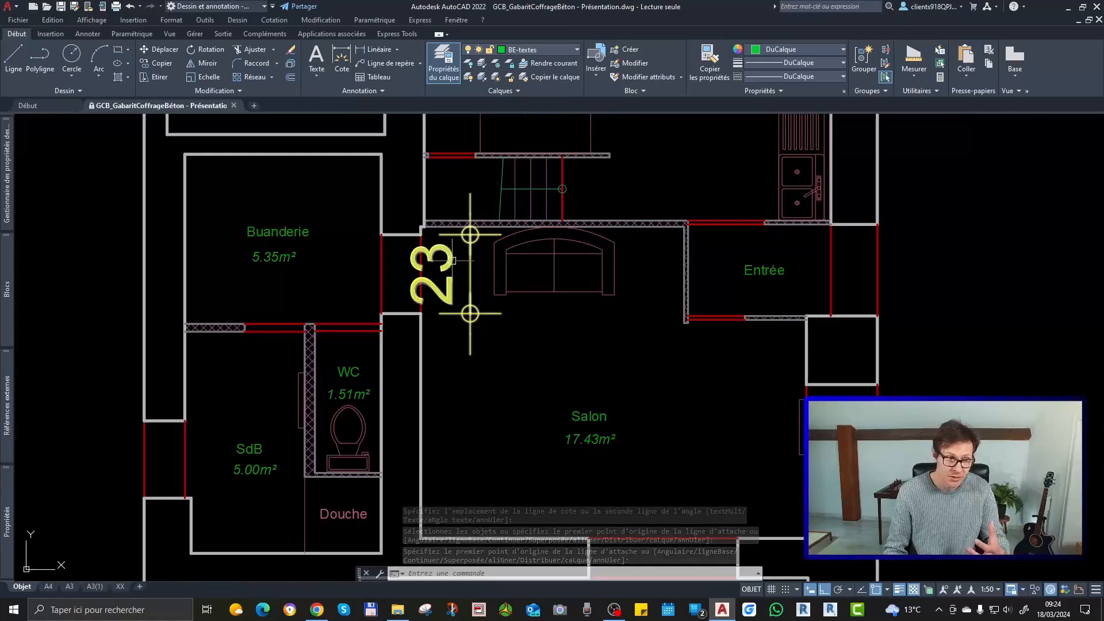
Delete the dimension at the door opening between the Buanderie and the Salon.
{"action": "scroll", "coordinate": [457, 271], "scroll_direction": "down", "scroll_amount": 2}
{"action": "middle_click_drag", "start_coordinate": [509, 397], "coordinate": [490, 348]}
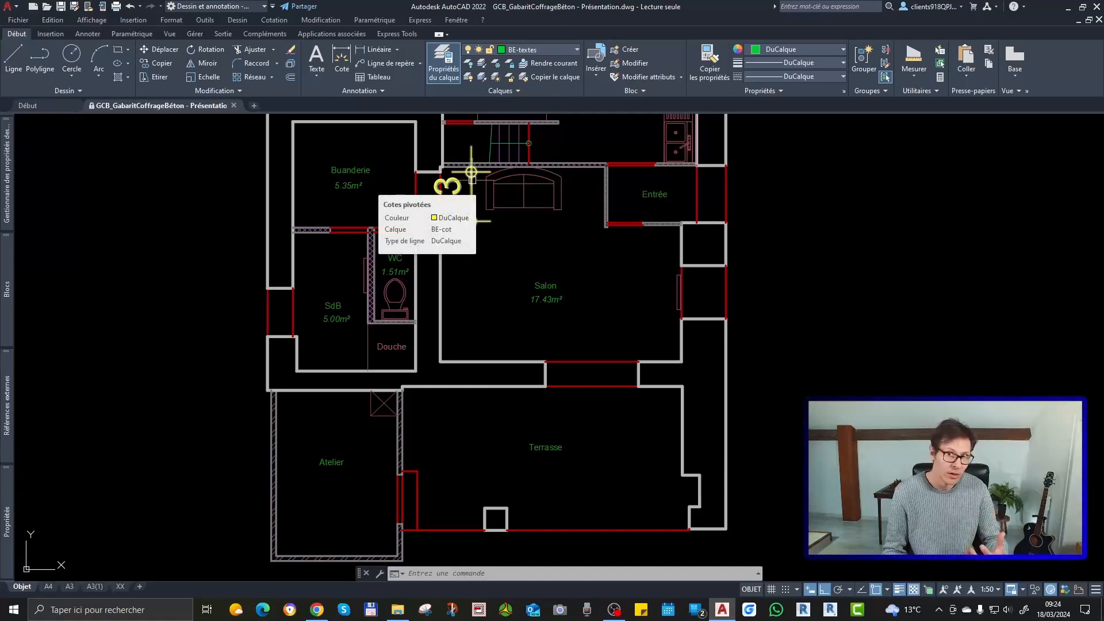
{"action": "left_click", "coordinate": [471, 172]}
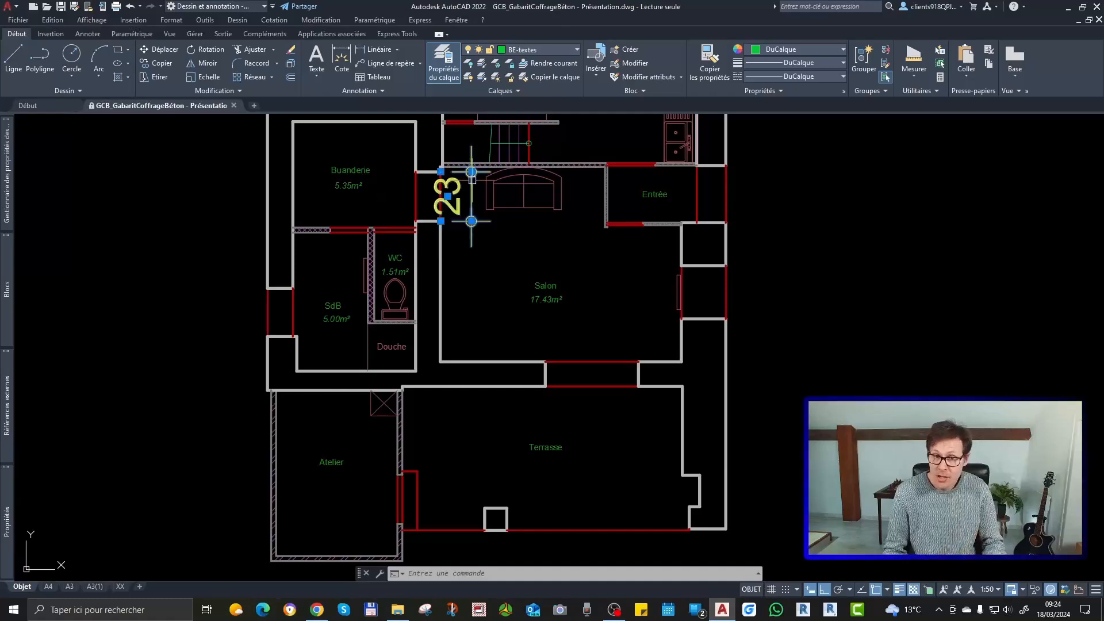
{"action": "key", "text": "Delete"}
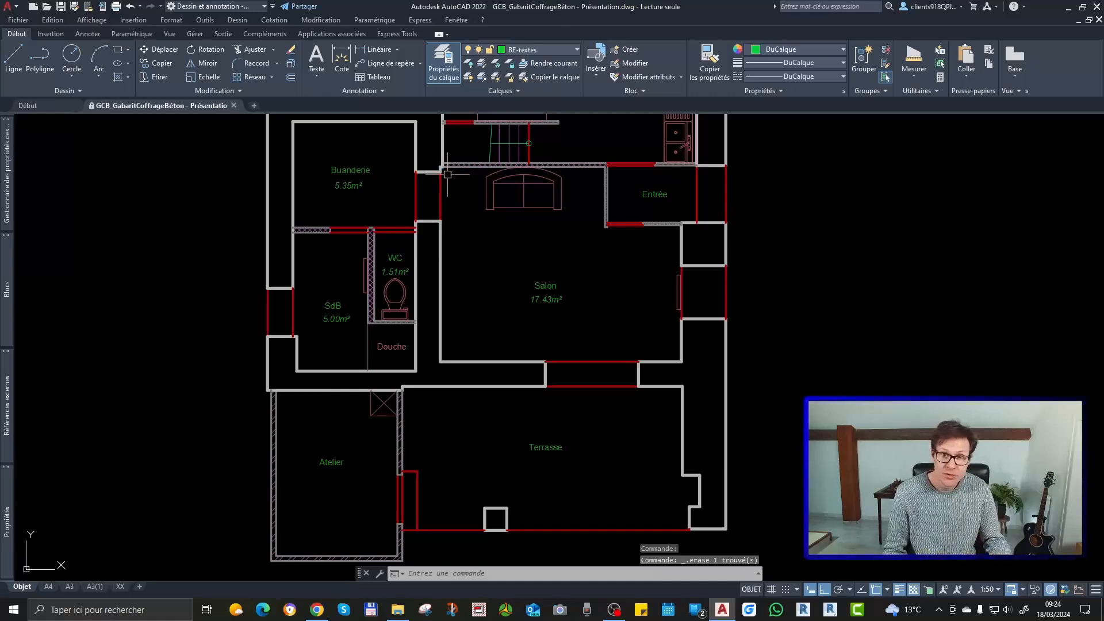
Draw a vertical line 100 units long on layer BE-poutres, upward from the lower Salon-side corner of the Buanderie door opening.
{"action": "scroll", "coordinate": [447, 174], "scroll_direction": "up", "scroll_amount": 4}
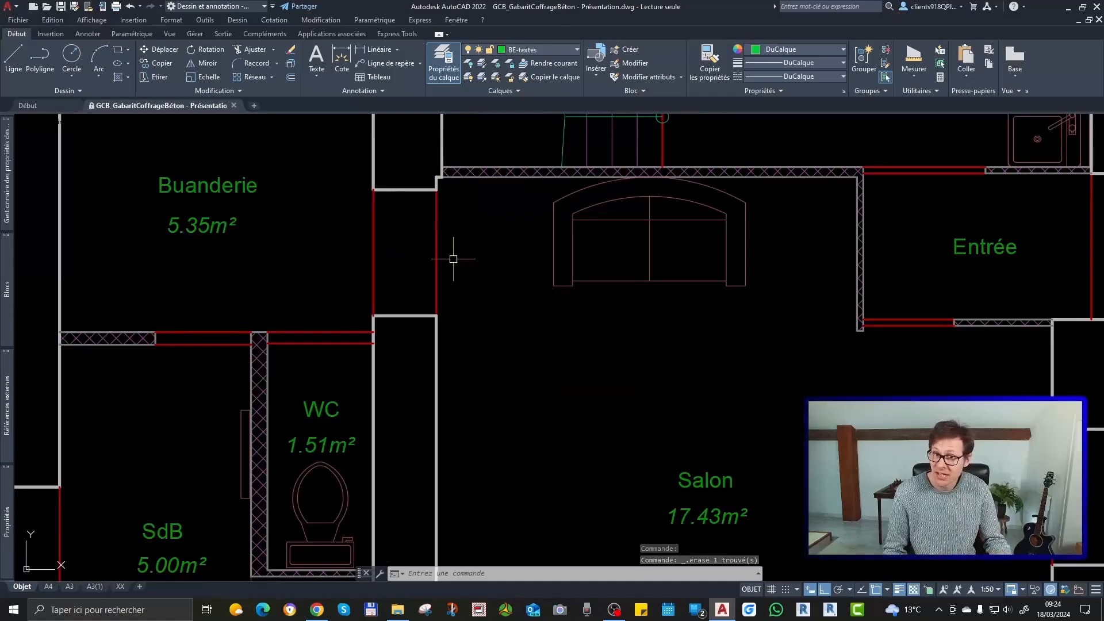
{"action": "middle_click_drag", "start_coordinate": [480, 259], "coordinate": [453, 328]}
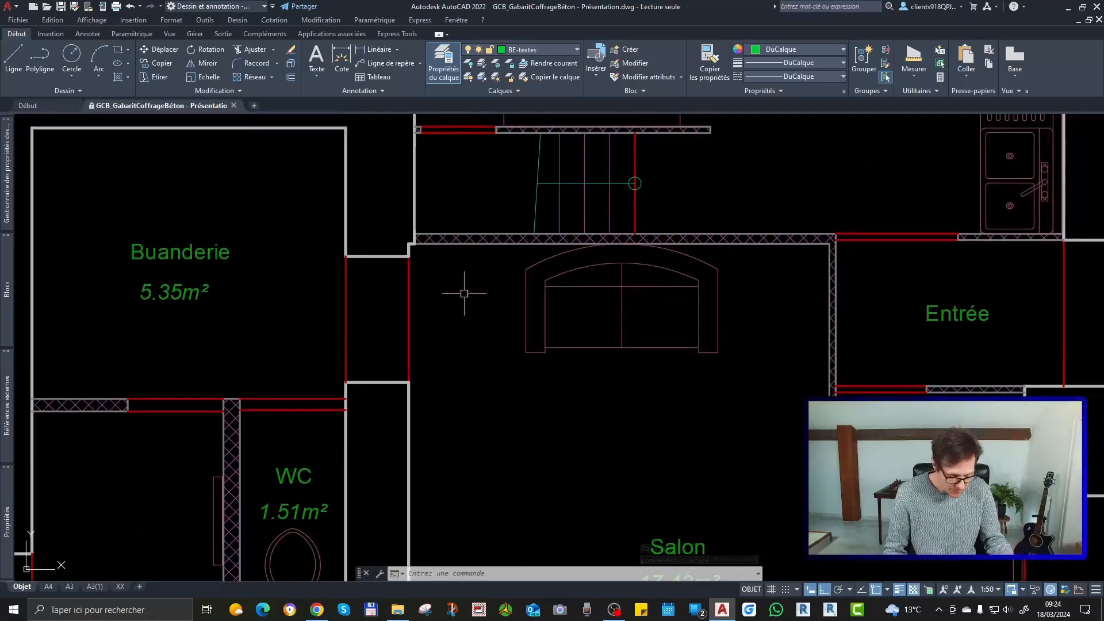
{"action": "type", "text": "le premier point:"}
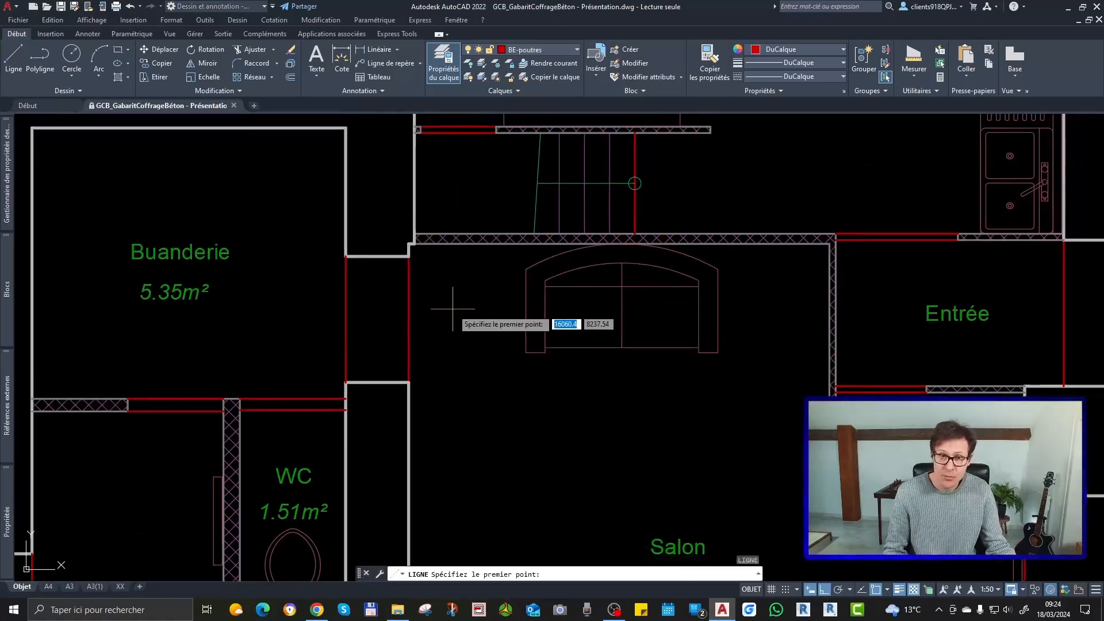
{"action": "key", "text": "Return"}
{"action": "left_click", "coordinate": [13, 57]}
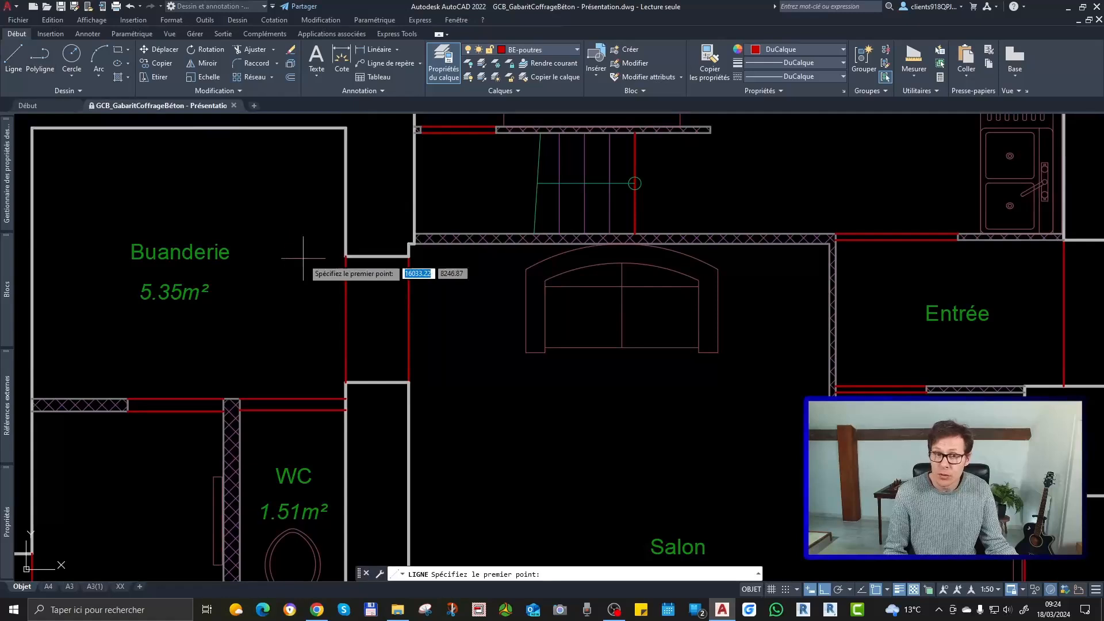
{"action": "left_click", "coordinate": [409, 382]}
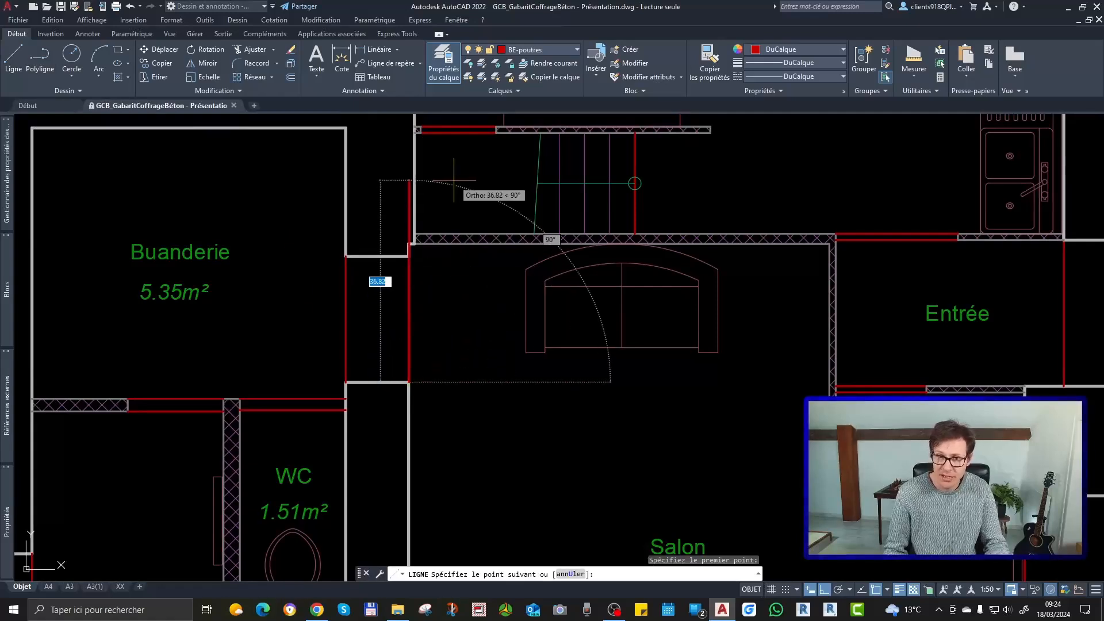
{"action": "type", "text": "100"}
{"action": "key", "text": "Return"}
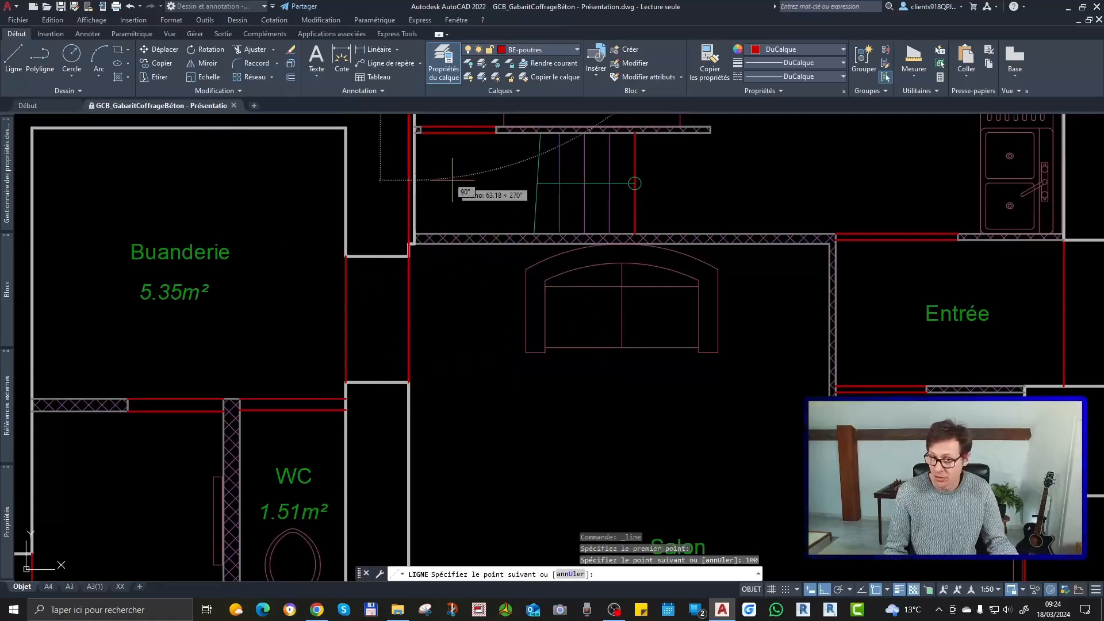
{"action": "key", "text": "Return"}
Inspect the length of the new vertical reference line at its upper end and deselect it.
{"action": "scroll", "coordinate": [425, 236], "scroll_direction": "down", "scroll_amount": 2}
{"action": "left_click", "coordinate": [415, 168]}
{"action": "scroll", "coordinate": [415, 167], "scroll_direction": "down", "scroll_amount": 4}
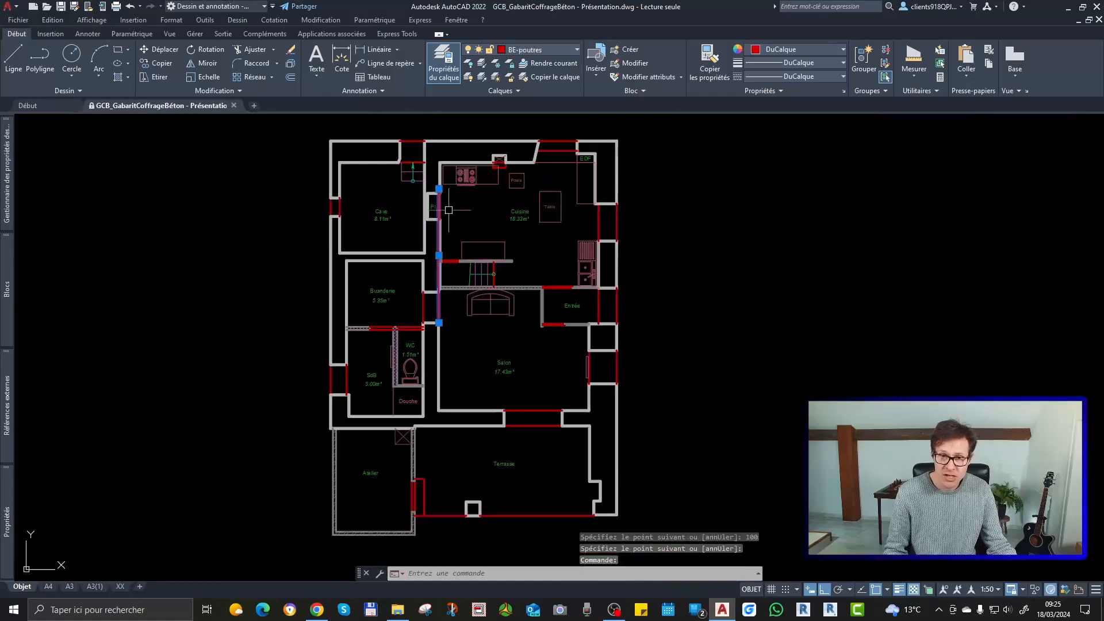
{"action": "scroll", "coordinate": [428, 184], "scroll_direction": "up", "scroll_amount": 2}
{"action": "mouse_move", "coordinate": [434, 189]}
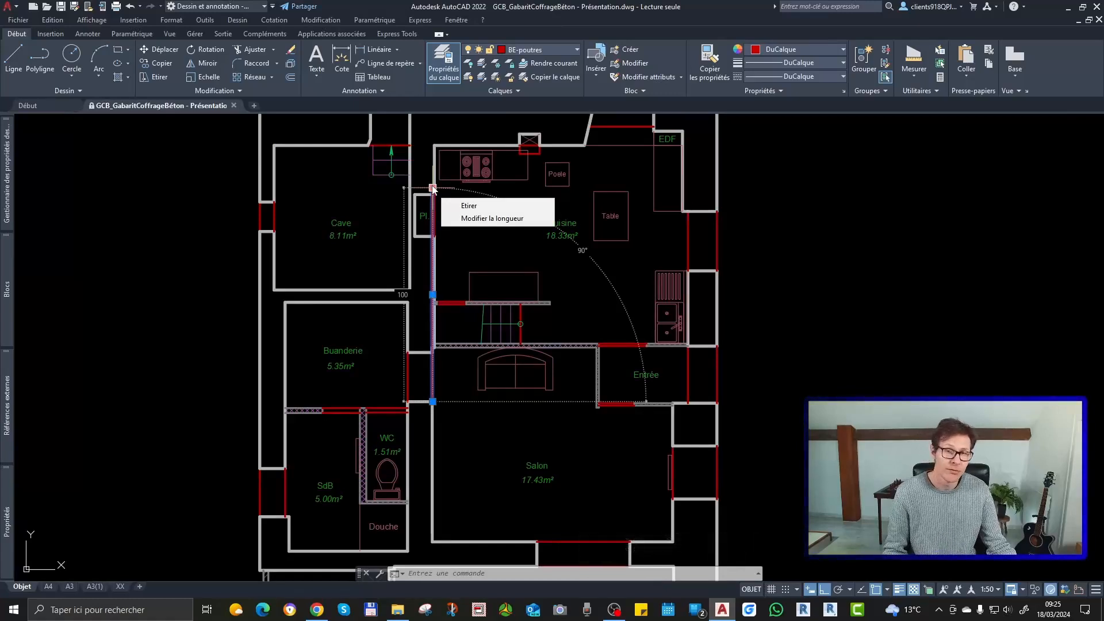
{"action": "key", "text": "Escape"}
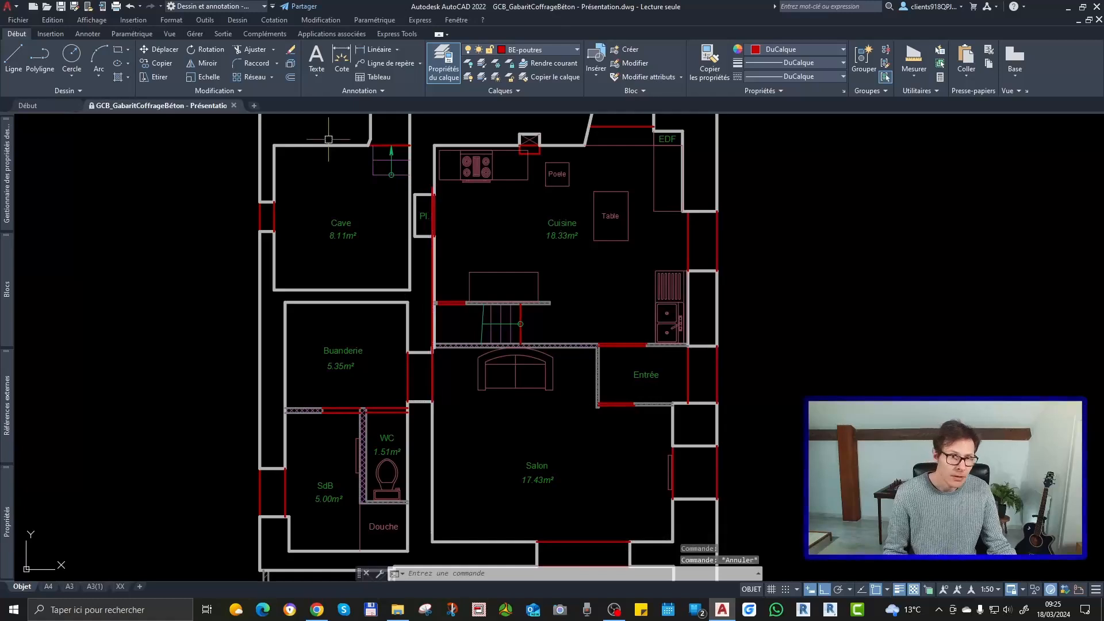
Select the externally referenced floor plans as the object for the Scale command, leaving out the reference line.
{"action": "left_click", "coordinate": [203, 78]}
{"action": "left_click", "coordinate": [517, 305]}
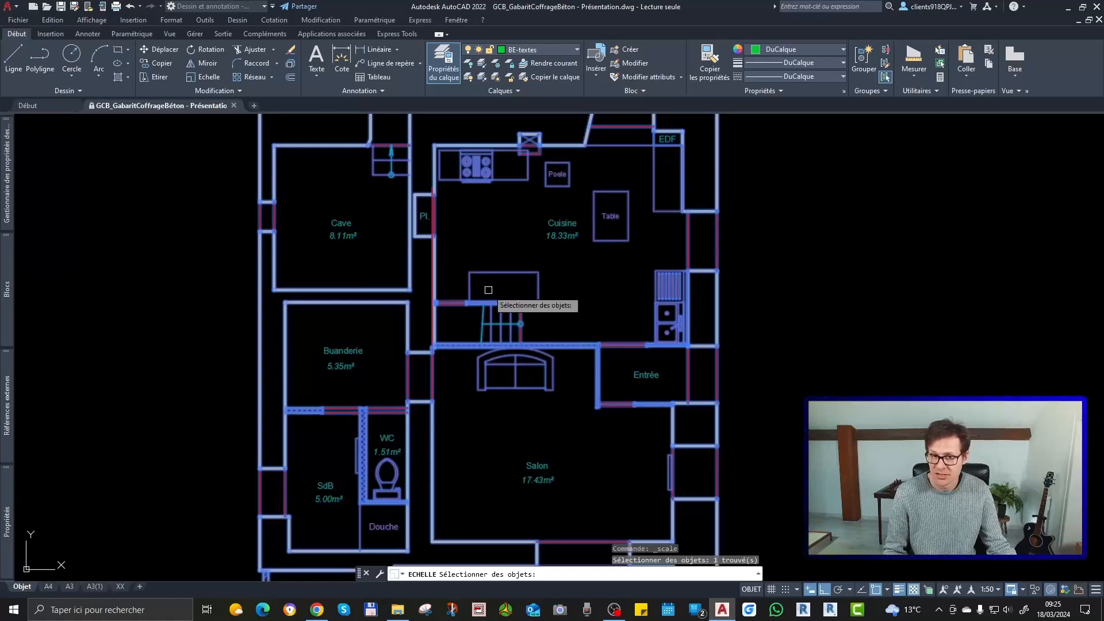
{"action": "scroll", "coordinate": [494, 297], "scroll_direction": "down", "scroll_amount": 5}
{"action": "left_click", "coordinate": [518, 206]}
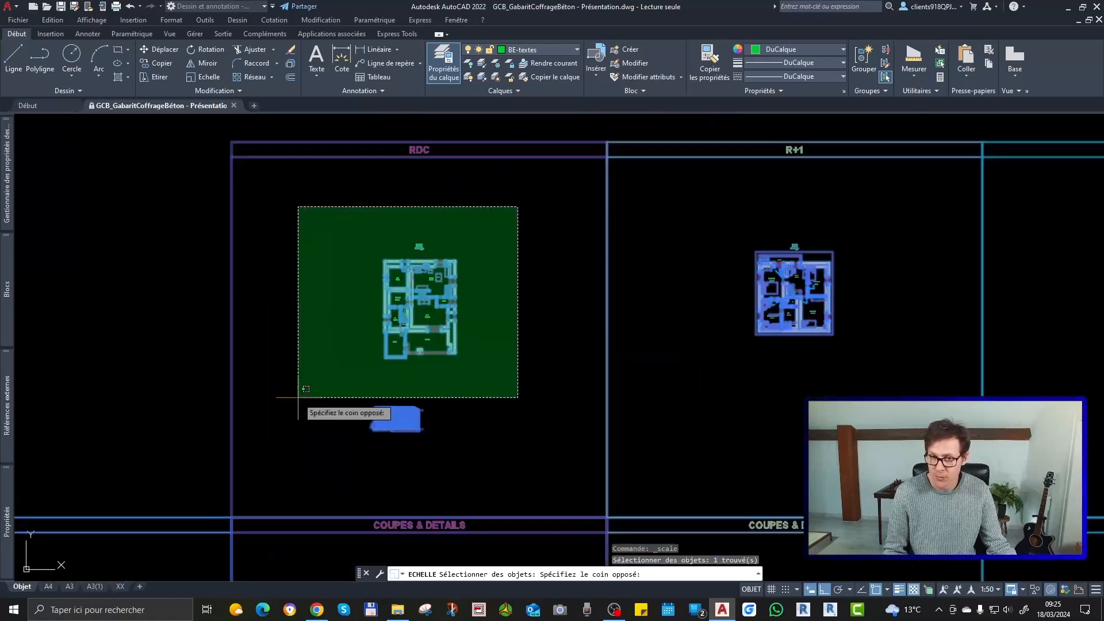
{"action": "left_click", "coordinate": [475, 326]}
{"action": "scroll", "coordinate": [437, 305], "scroll_direction": "up", "scroll_amount": 8}
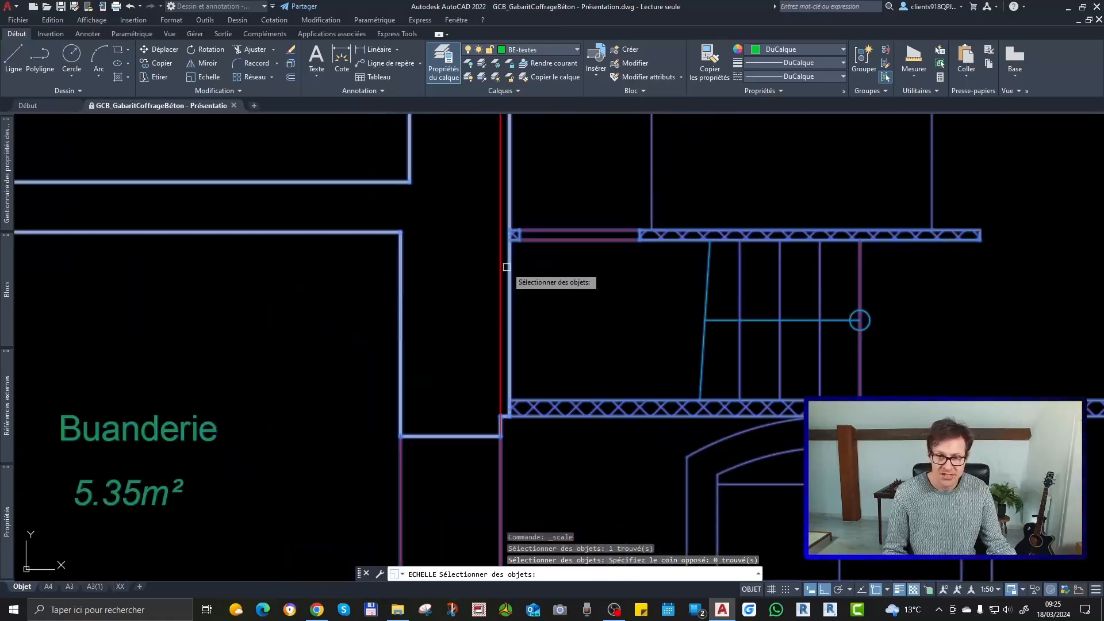
{"action": "scroll", "coordinate": [498, 252], "scroll_direction": "down", "scroll_amount": 6}
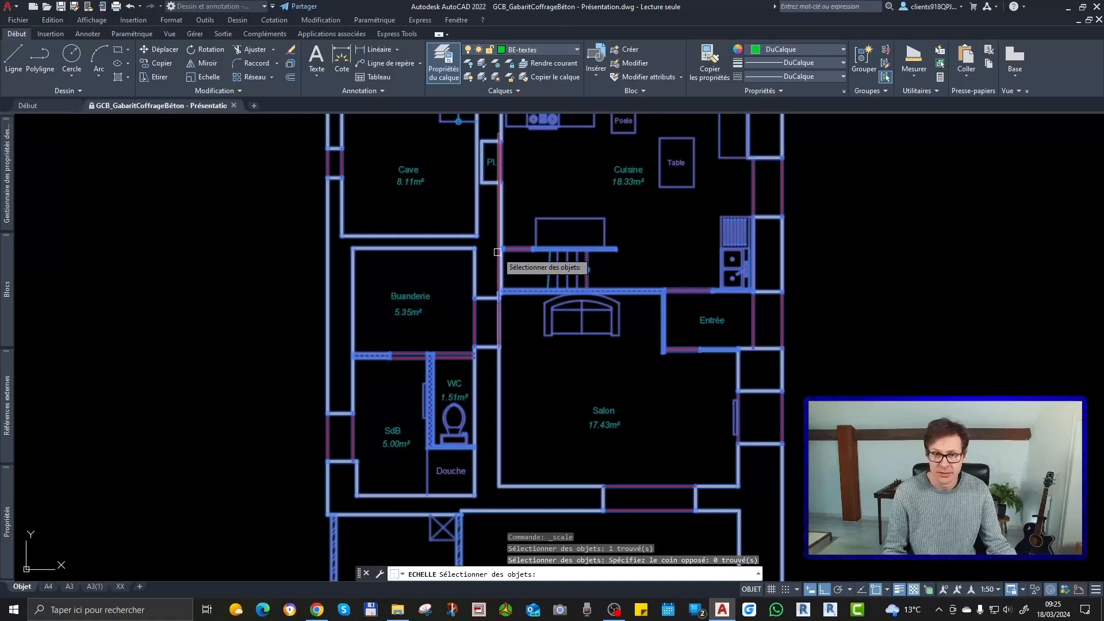
{"action": "key", "text": "Return"}
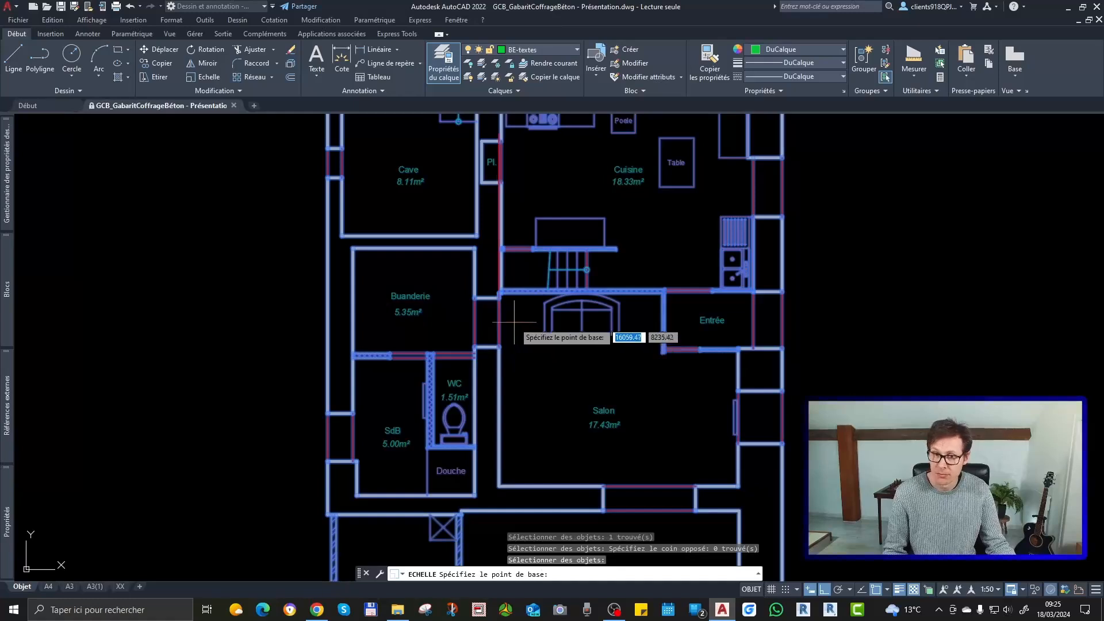
Set the scale base point at the Buanderie opening's lower Salon-side corner and take the opening's Salon-side height as the Reference length.
{"action": "scroll", "coordinate": [509, 337], "scroll_direction": "up", "scroll_amount": 4}
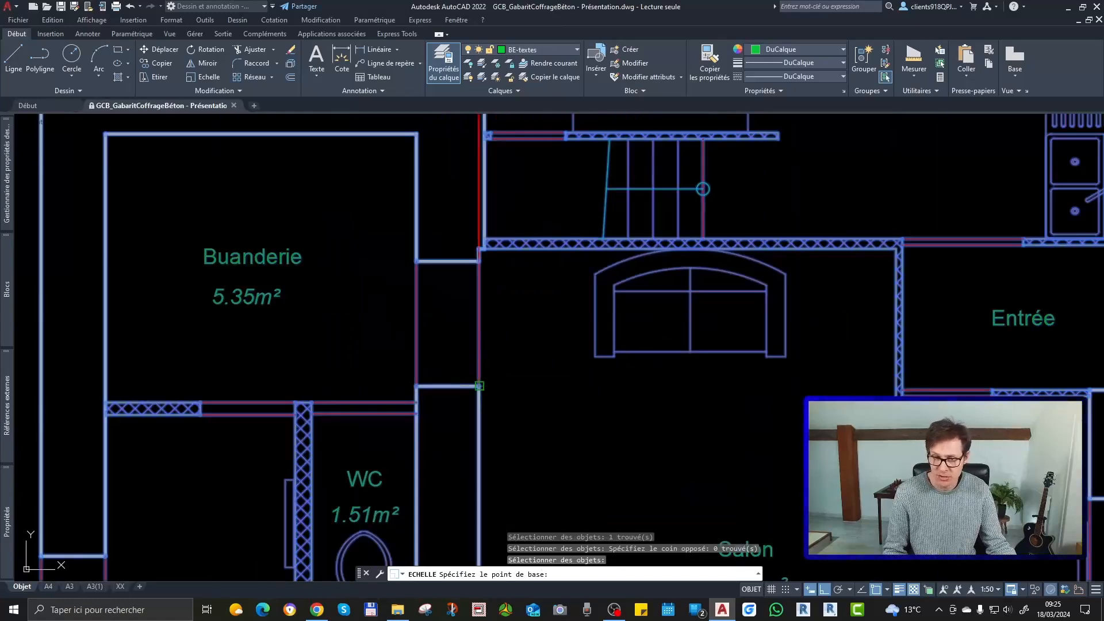
{"action": "left_click", "coordinate": [479, 385]}
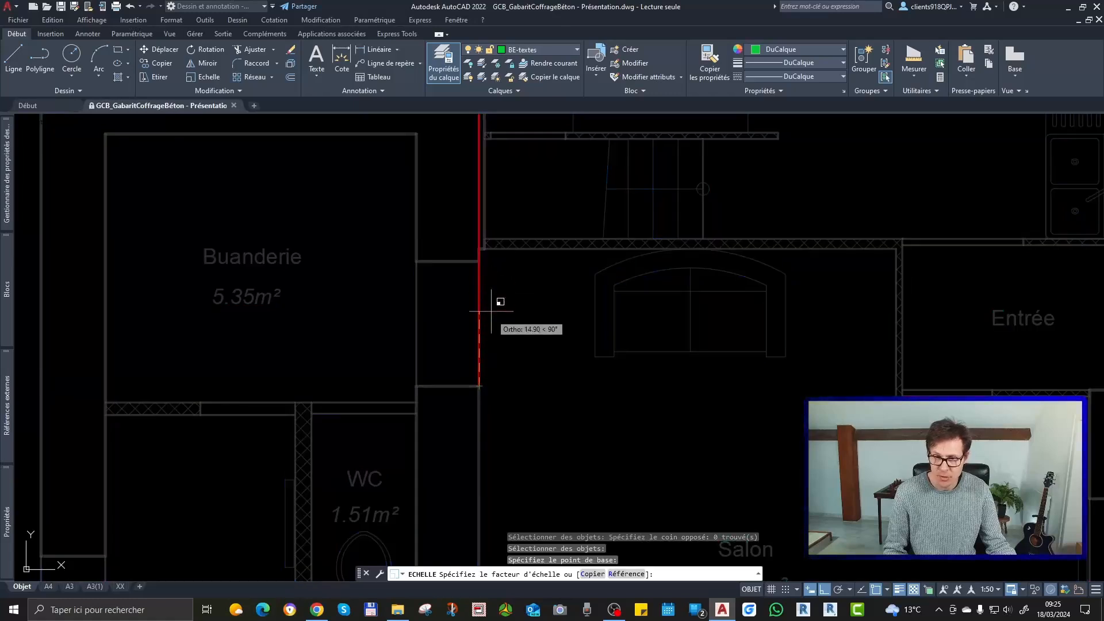
{"action": "scroll", "coordinate": [506, 291], "scroll_direction": "down", "scroll_amount": 5}
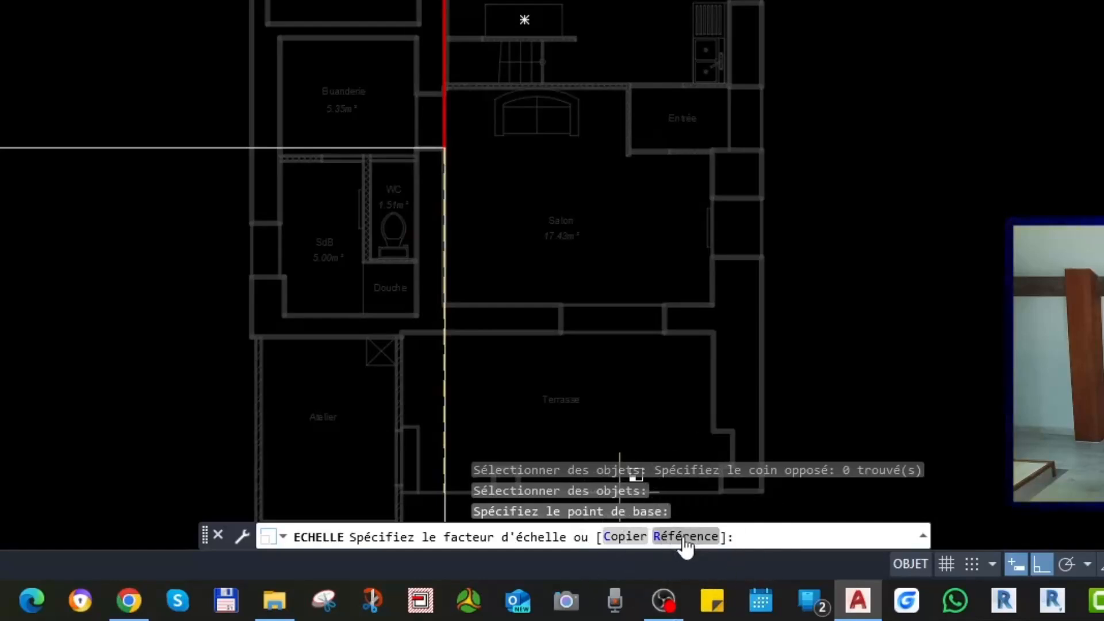
{"action": "left_click", "coordinate": [685, 536]}
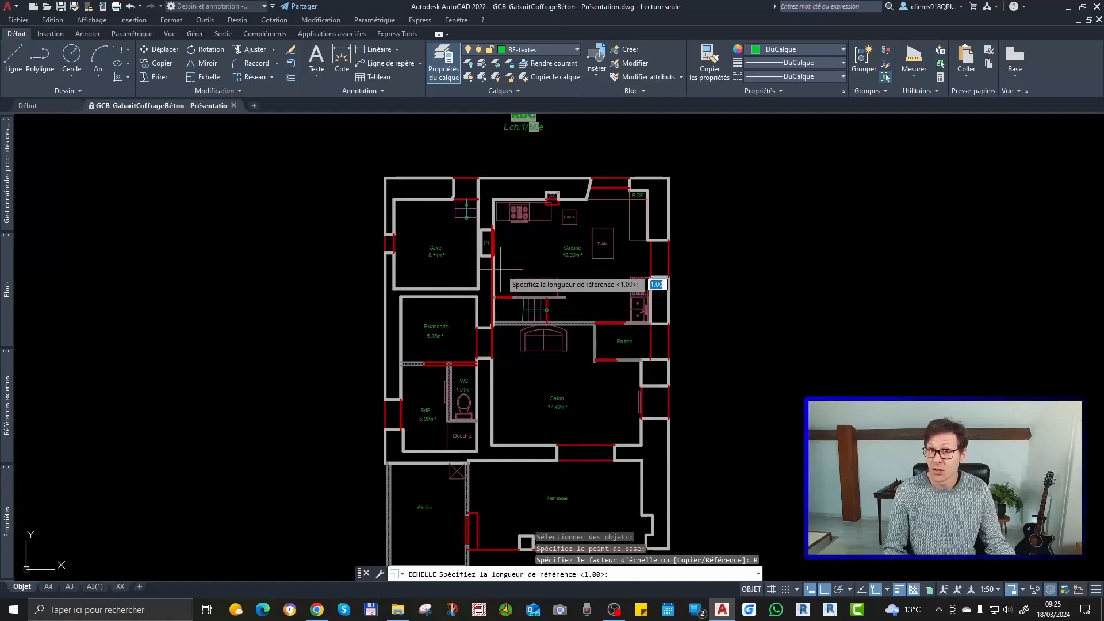
{"action": "scroll", "coordinate": [497, 362], "scroll_direction": "up", "scroll_amount": 9}
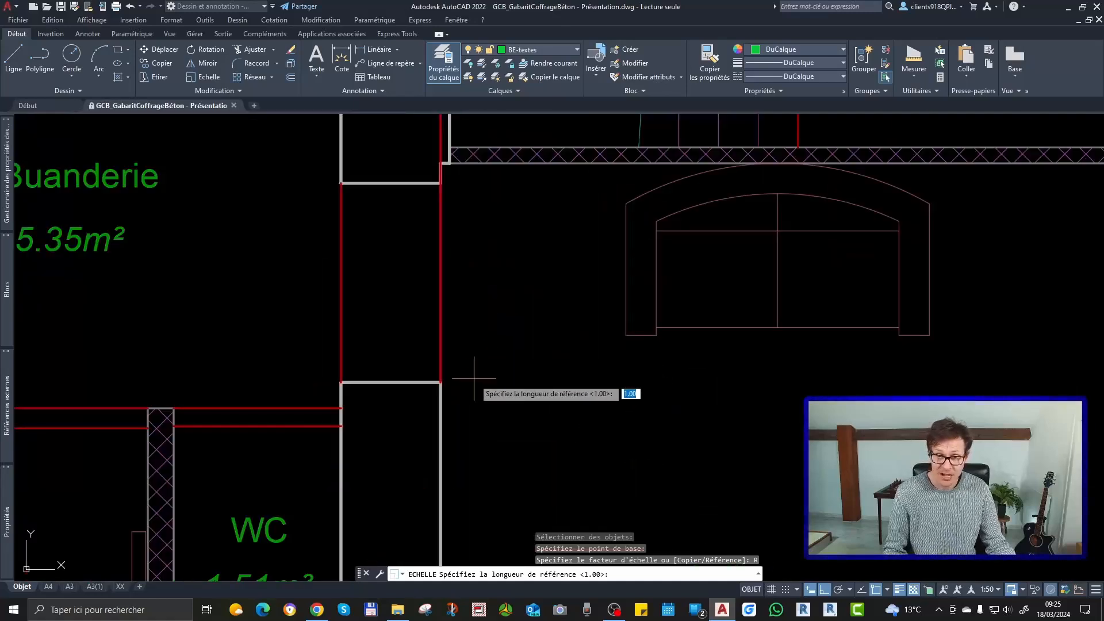
{"action": "left_click", "coordinate": [441, 382]}
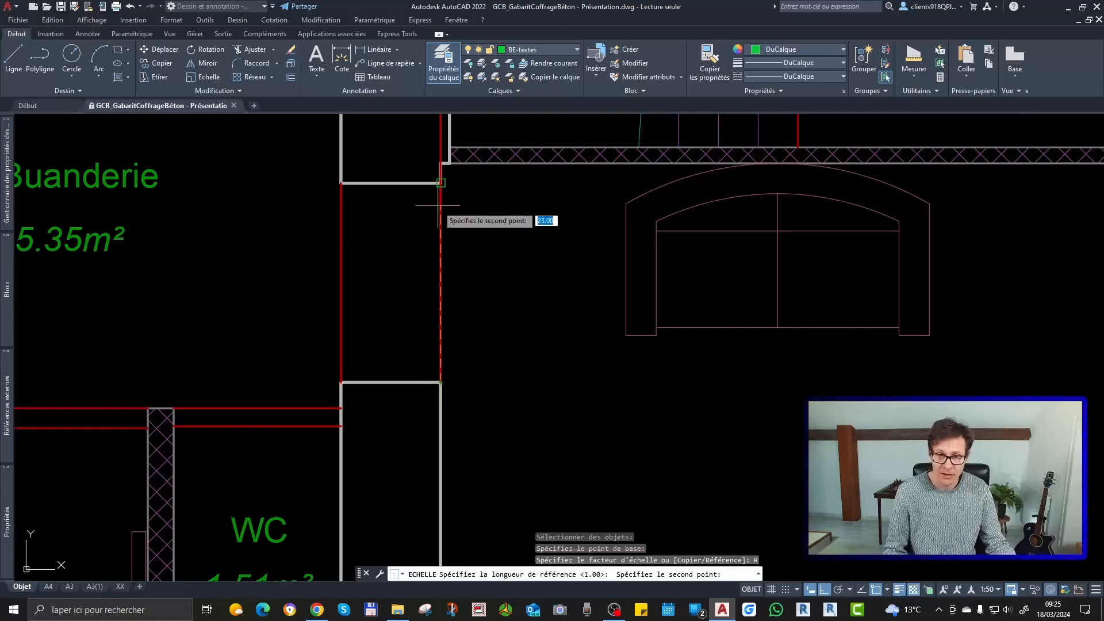
{"action": "left_click", "coordinate": [440, 184]}
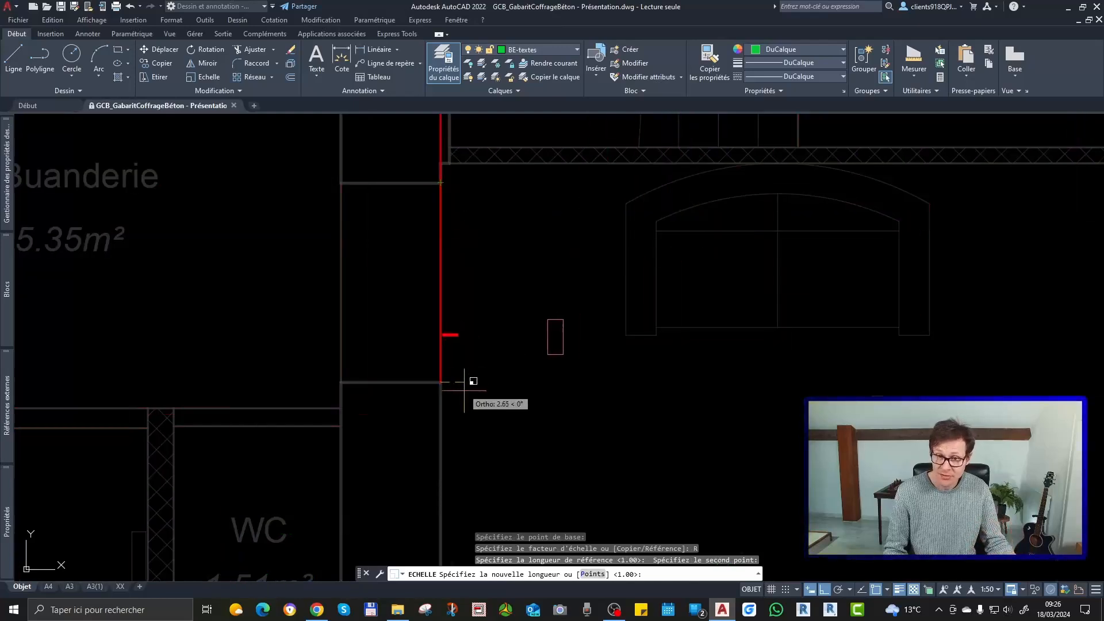
Set the new scale length to the upper endpoint of the red reference line and finish scaling the floor plan.
{"action": "scroll", "coordinate": [468, 374], "scroll_direction": "down", "scroll_amount": 5}
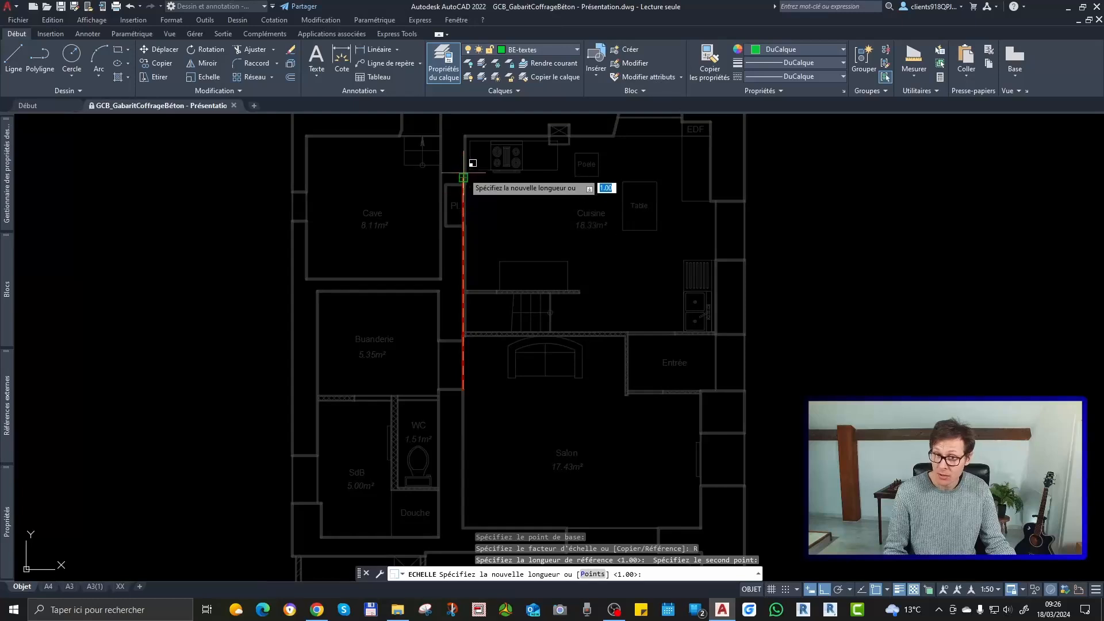
{"action": "scroll", "coordinate": [468, 161], "scroll_direction": "up", "scroll_amount": 5}
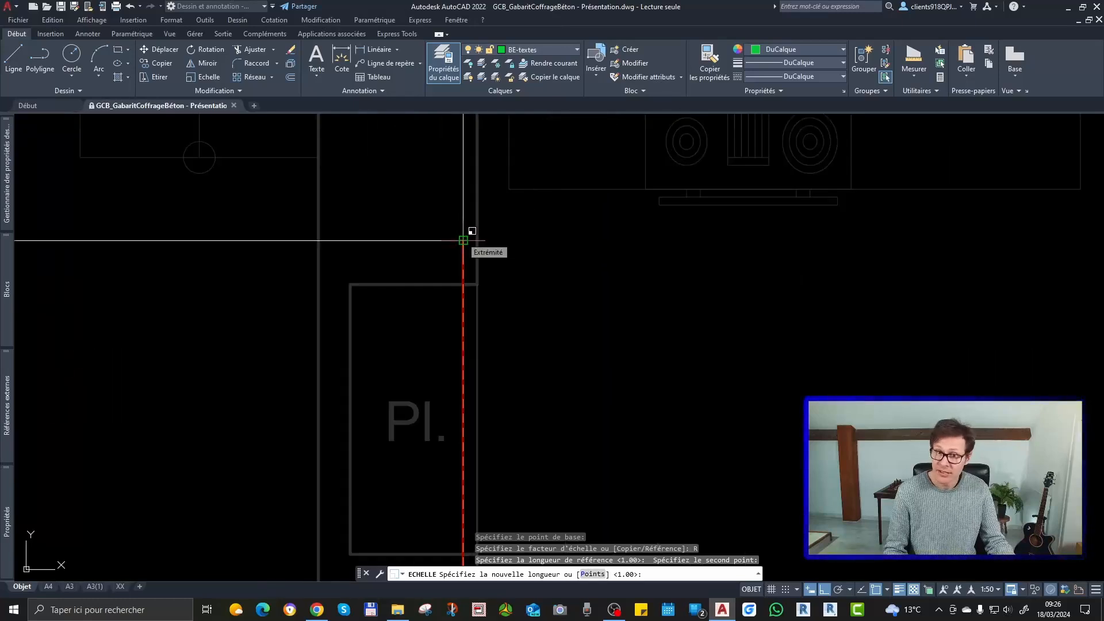
{"action": "left_click", "coordinate": [463, 240]}
{"action": "scroll", "coordinate": [463, 238], "scroll_direction": "down", "scroll_amount": 5}
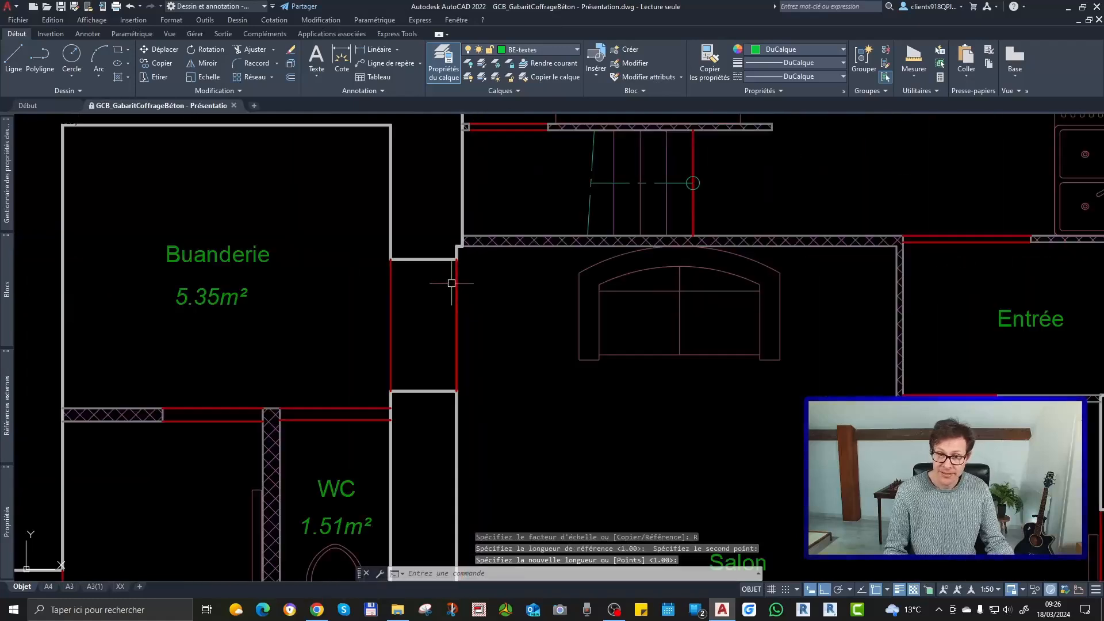
{"action": "scroll", "coordinate": [426, 376], "scroll_direction": "down", "scroll_amount": 4}
{"action": "key", "text": "Escape"}
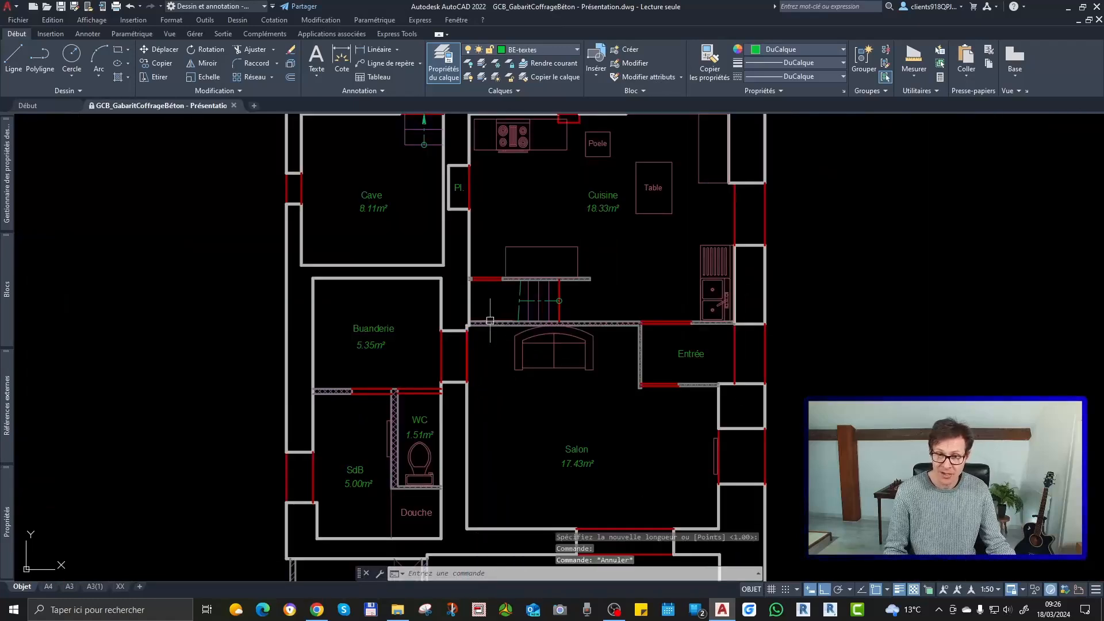
Check the red reference line's length against the Salon side of the Buanderie door opening and deselect it.
{"action": "left_click", "coordinate": [496, 332]}
{"action": "key", "text": "Escape"}
{"action": "scroll", "coordinate": [472, 331], "scroll_direction": "up", "scroll_amount": 3}
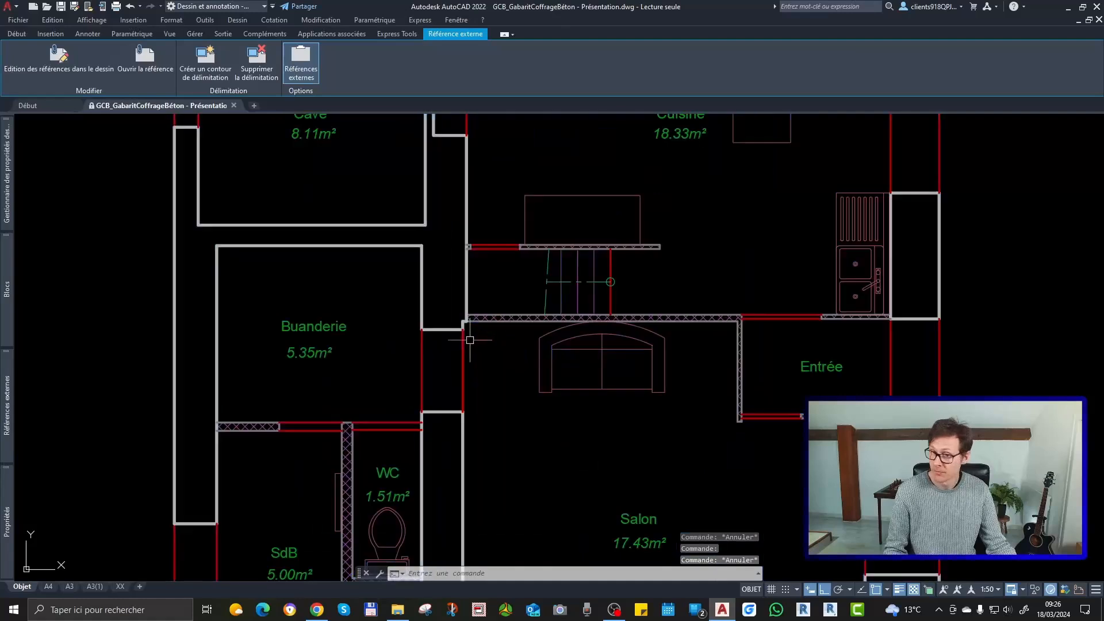
{"action": "left_click", "coordinate": [467, 333]}
{"action": "mouse_move", "coordinate": [467, 330]}
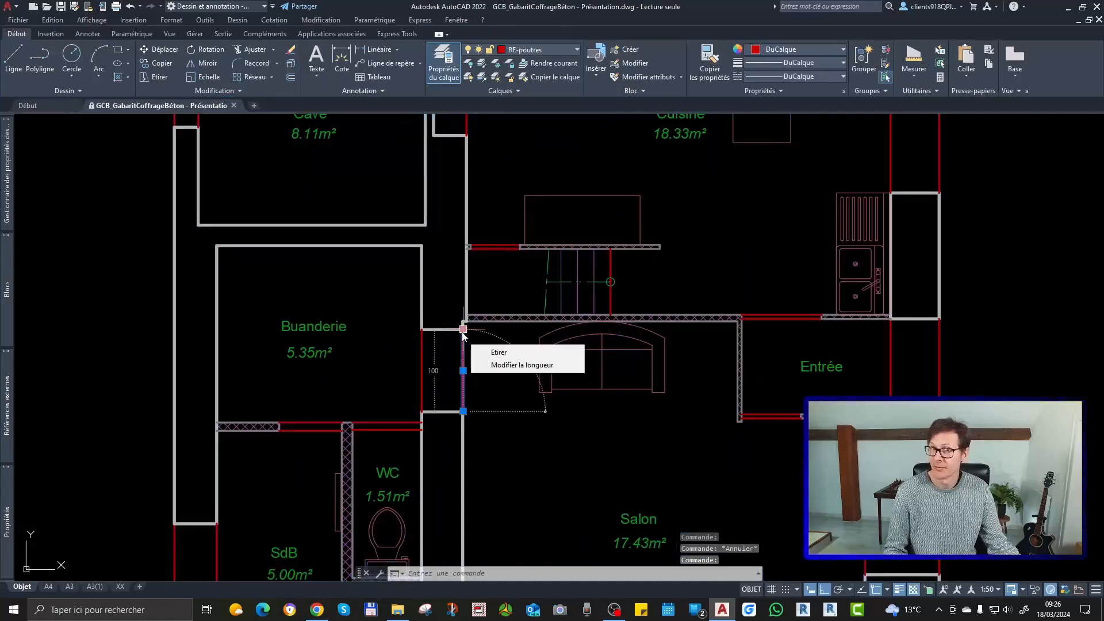
{"action": "key", "text": "Escape"}
Scale the externally referenced floor plan by a factor of .45 from the opening's lower Salon-side corner.
{"action": "left_click", "coordinate": [468, 322]}
{"action": "type", "text": "ech"}
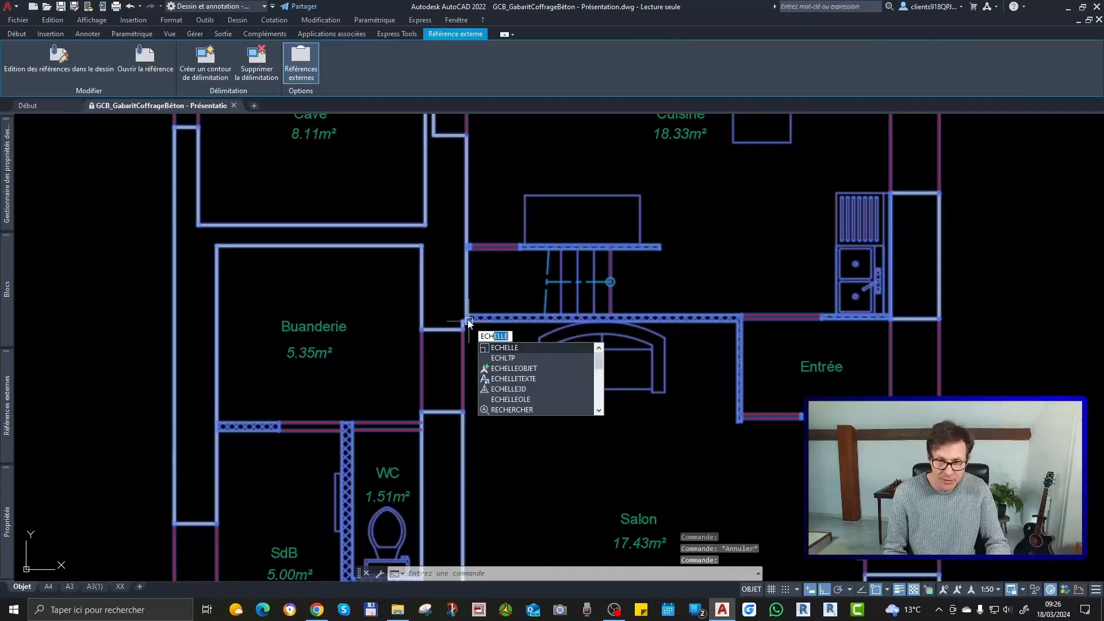
{"action": "key", "text": "Return"}
{"action": "left_click", "coordinate": [463, 412]}
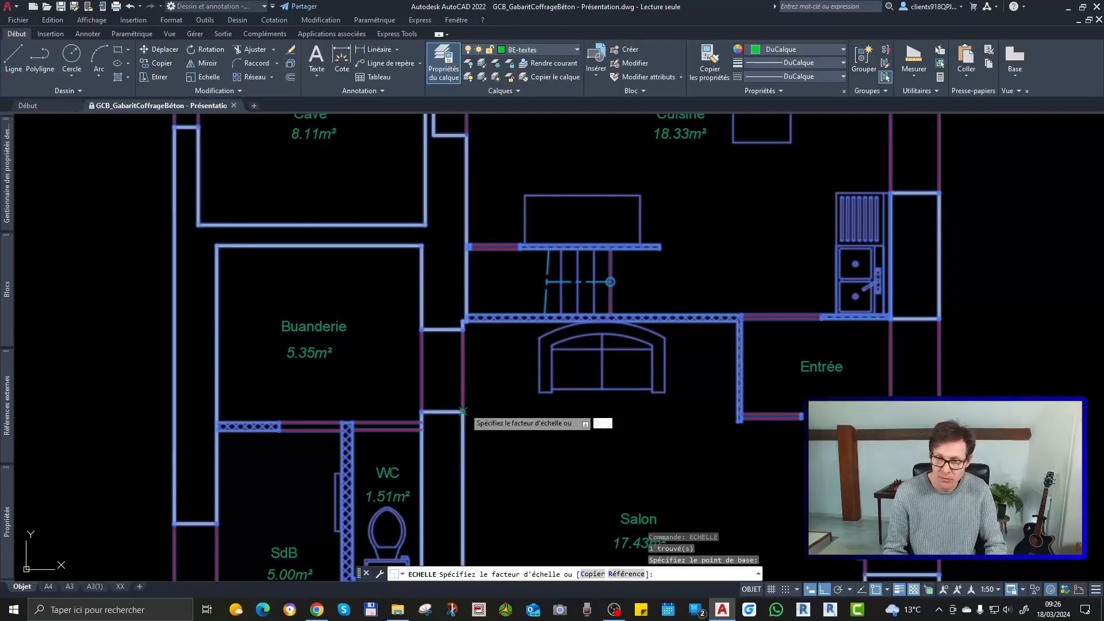
{"action": "type", "text": ".45"}
{"action": "key", "text": "Return"}
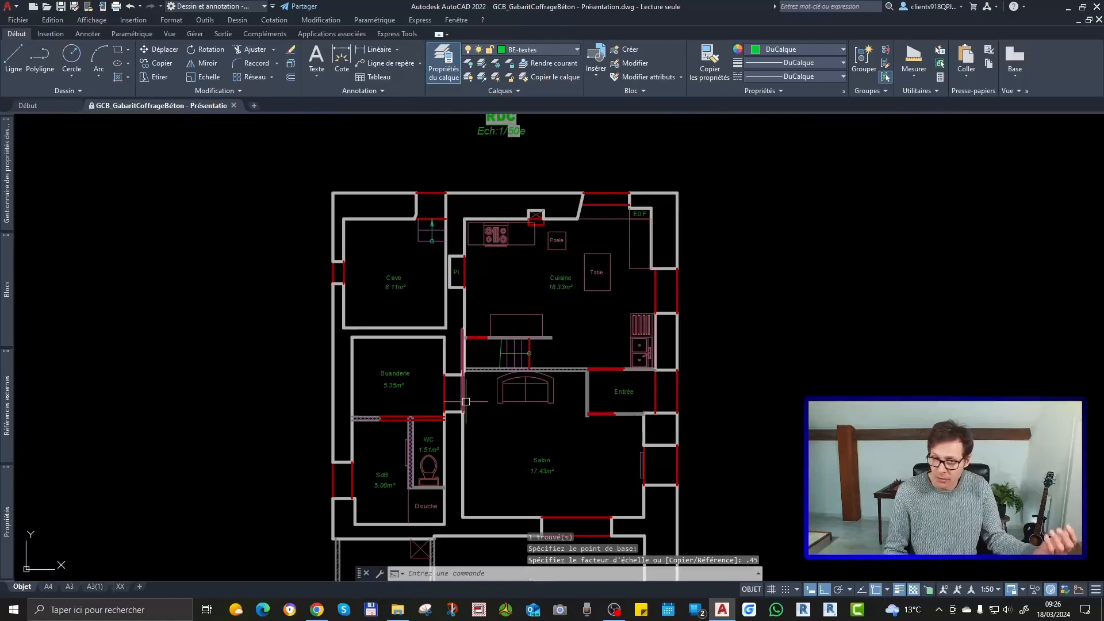
Measure the Buanderie door opening with a temporary dimension and cancel its placement.
{"action": "scroll", "coordinate": [460, 373], "scroll_direction": "up", "scroll_amount": 4}
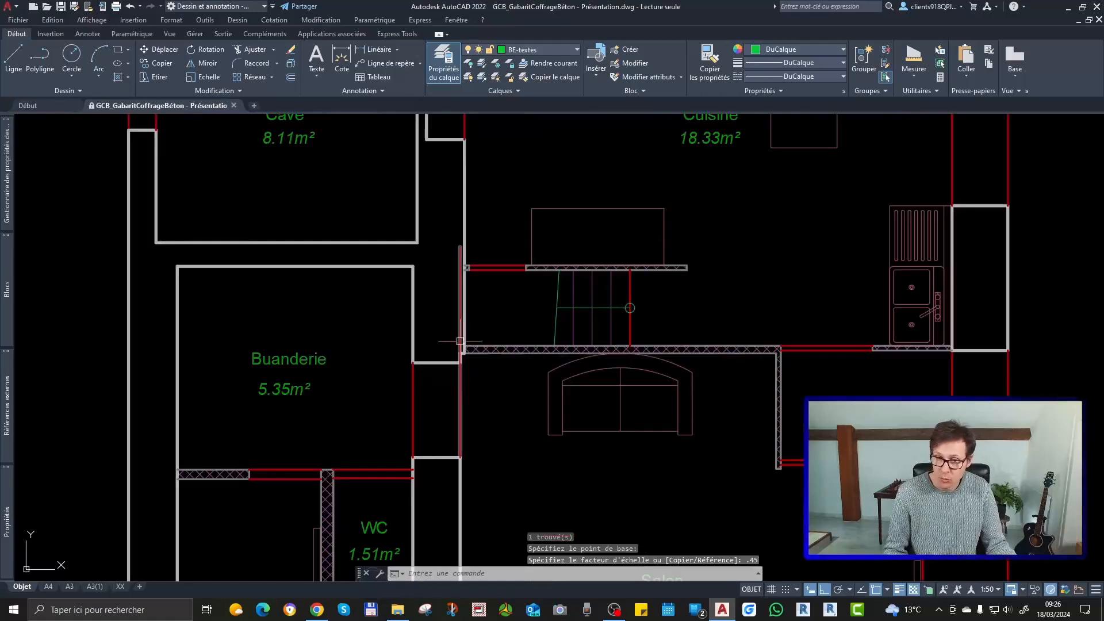
{"action": "type", "text": "cot"}
{"action": "key", "text": "Return"}
{"action": "left_click", "coordinate": [412, 372]}
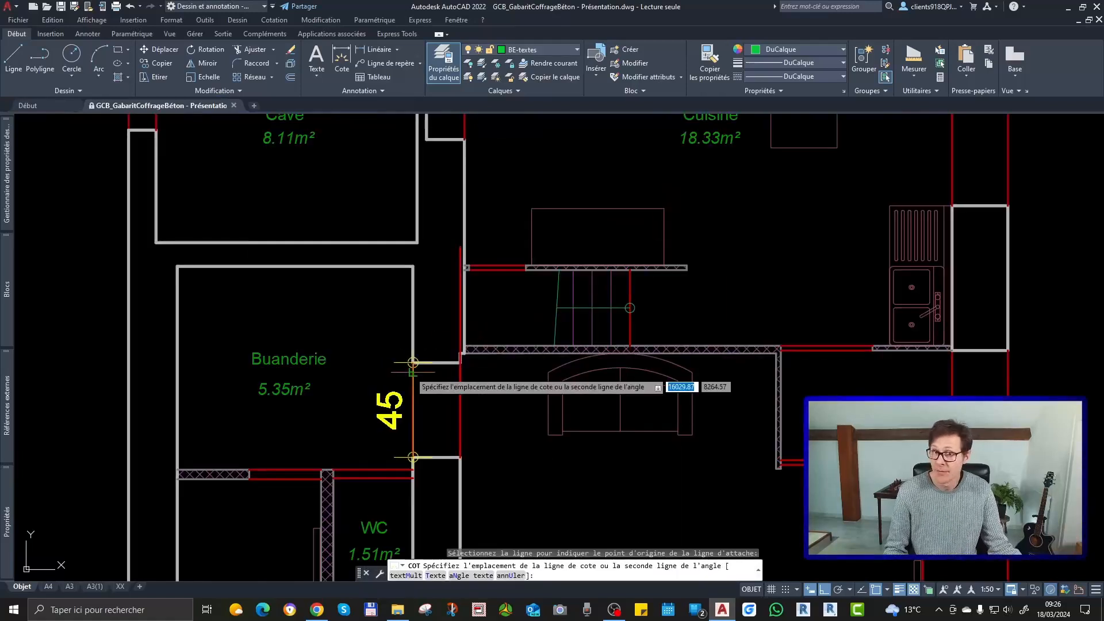
{"action": "key", "text": "Escape"}
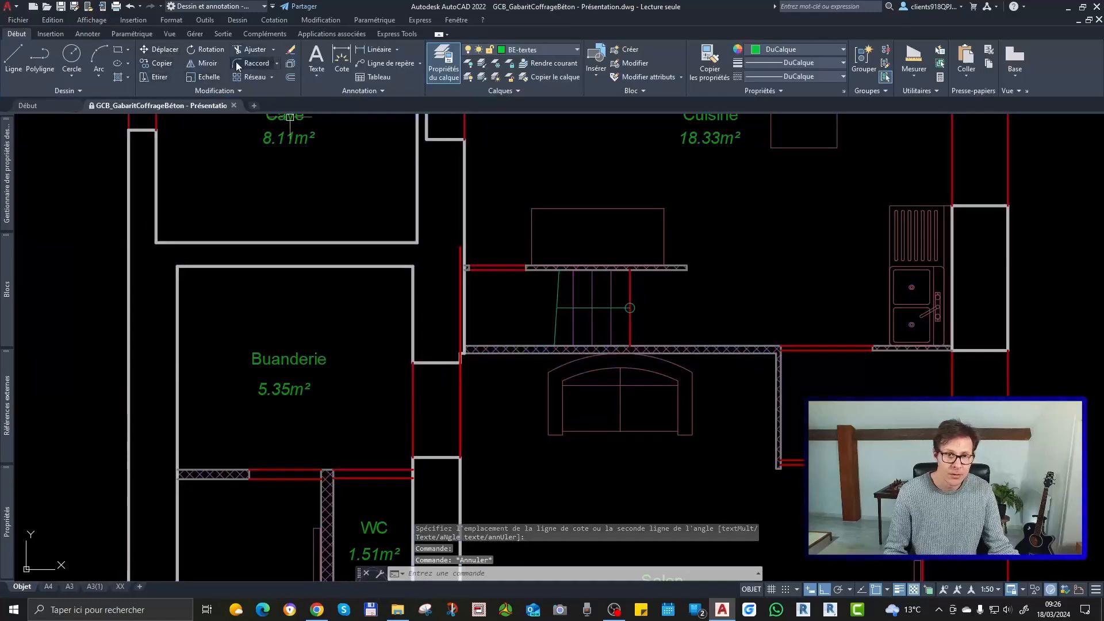
{"action": "left_click", "coordinate": [188, 78]}
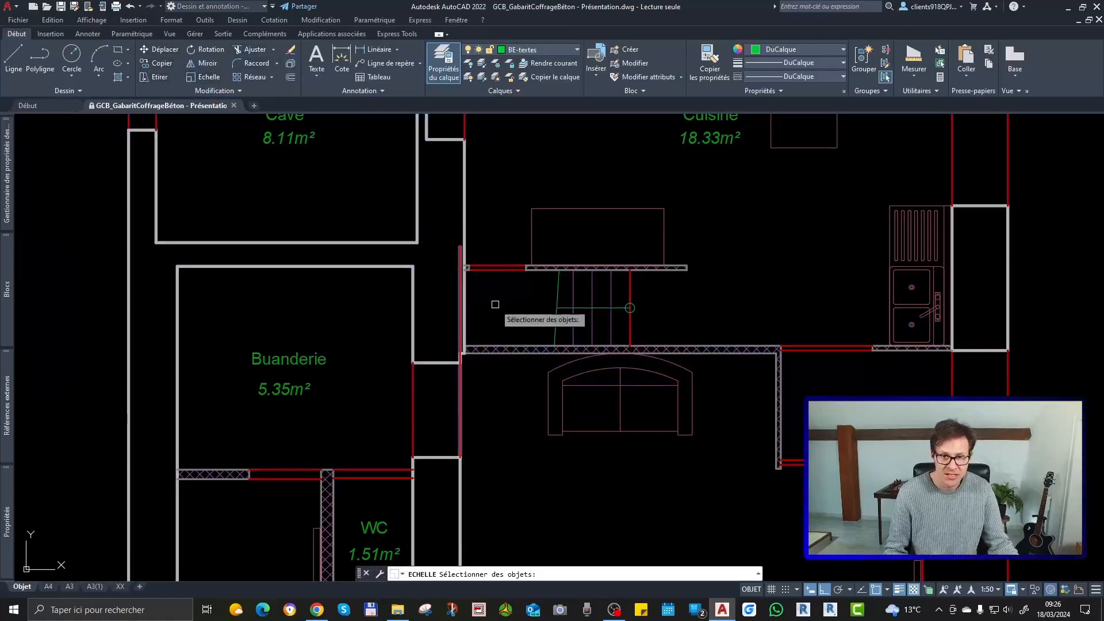
{"action": "left_click", "coordinate": [504, 318]}
{"action": "left_click", "coordinate": [486, 391]}
{"action": "key", "text": "Return"}
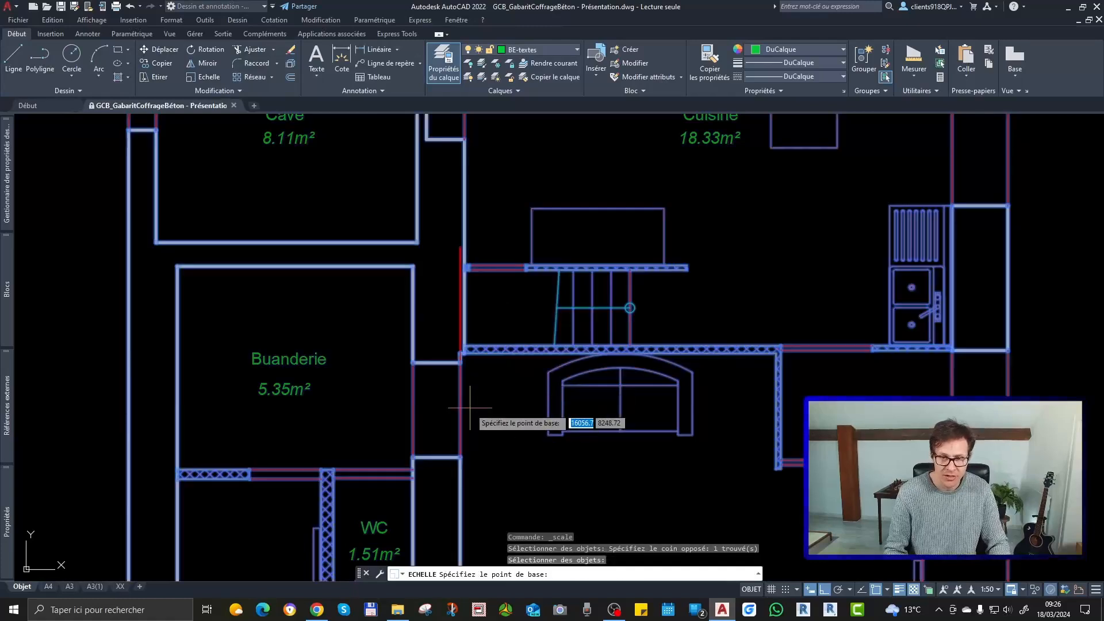
{"action": "left_click", "coordinate": [460, 457]}
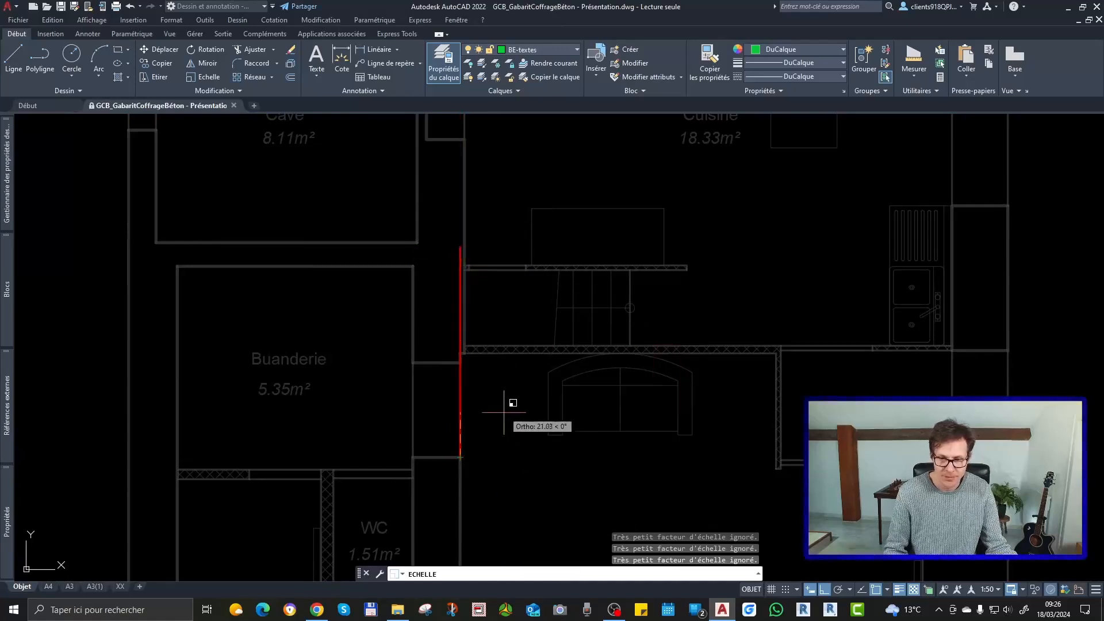
{"action": "key", "text": "Escape"}
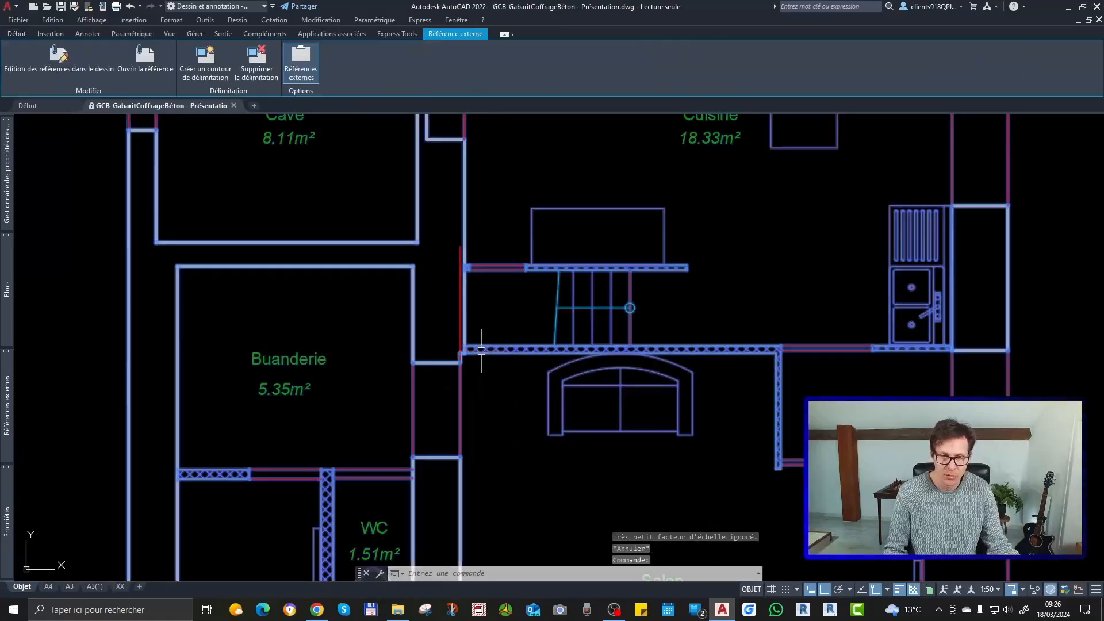
{"action": "key", "text": "Escape"}
Rescale the floor plan by Reference from the opening's lower Salon-side corner, stretching the opening's height to the red line's upper end.
{"action": "left_click", "coordinate": [203, 75]}
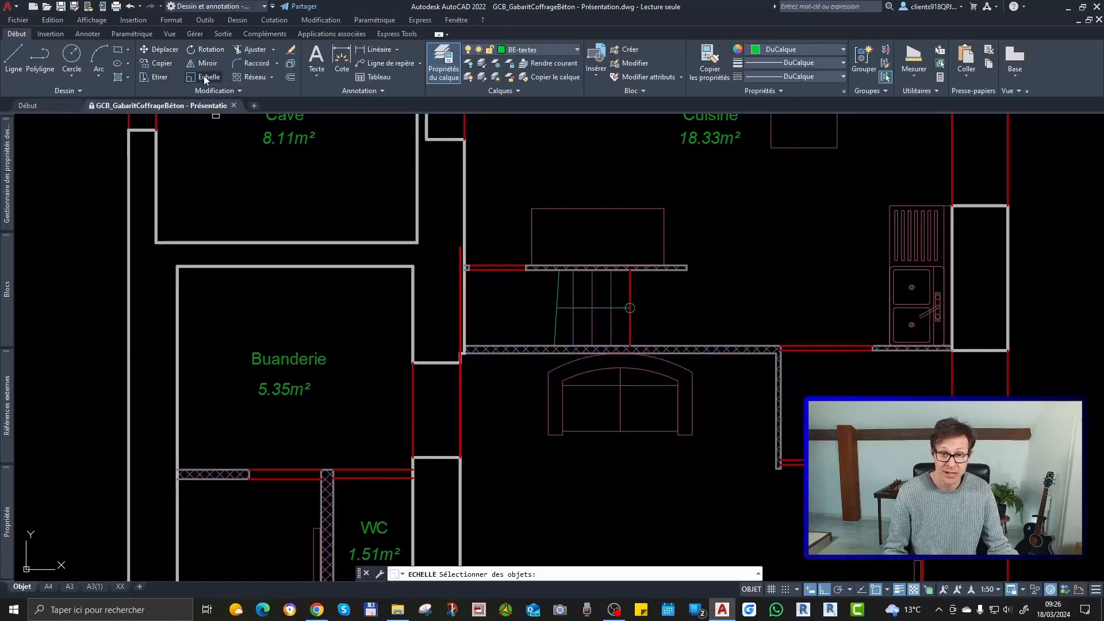
{"action": "left_click", "coordinate": [498, 298]}
{"action": "left_click", "coordinate": [479, 384]}
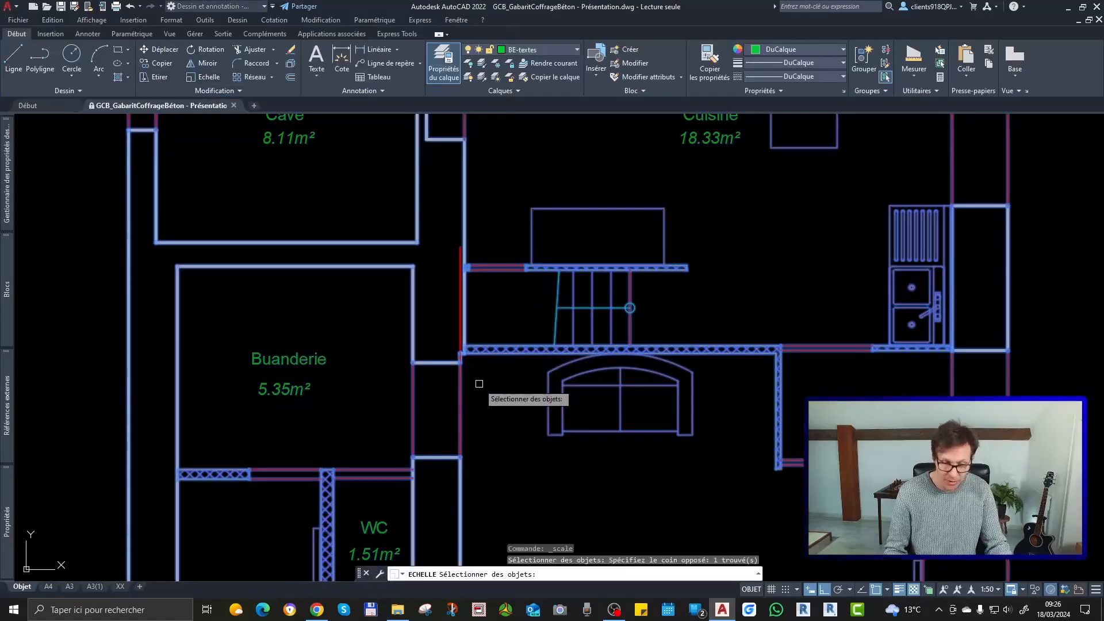
{"action": "key", "text": "Return"}
{"action": "left_click", "coordinate": [460, 457]}
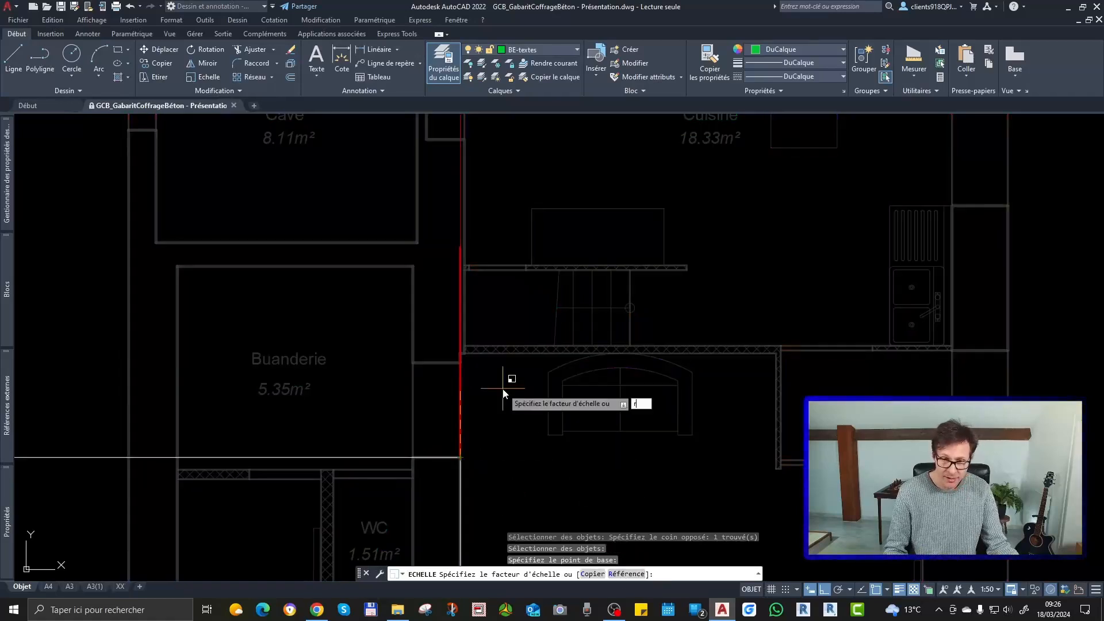
{"action": "type", "text": "r"}
{"action": "key", "text": "Return"}
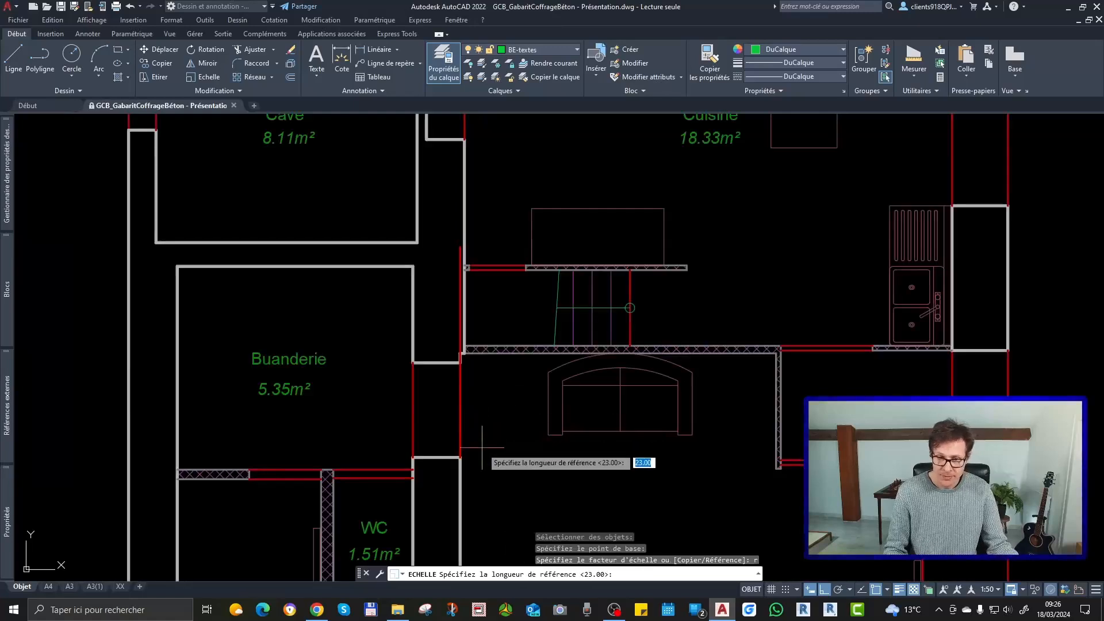
{"action": "left_click", "coordinate": [460, 362]}
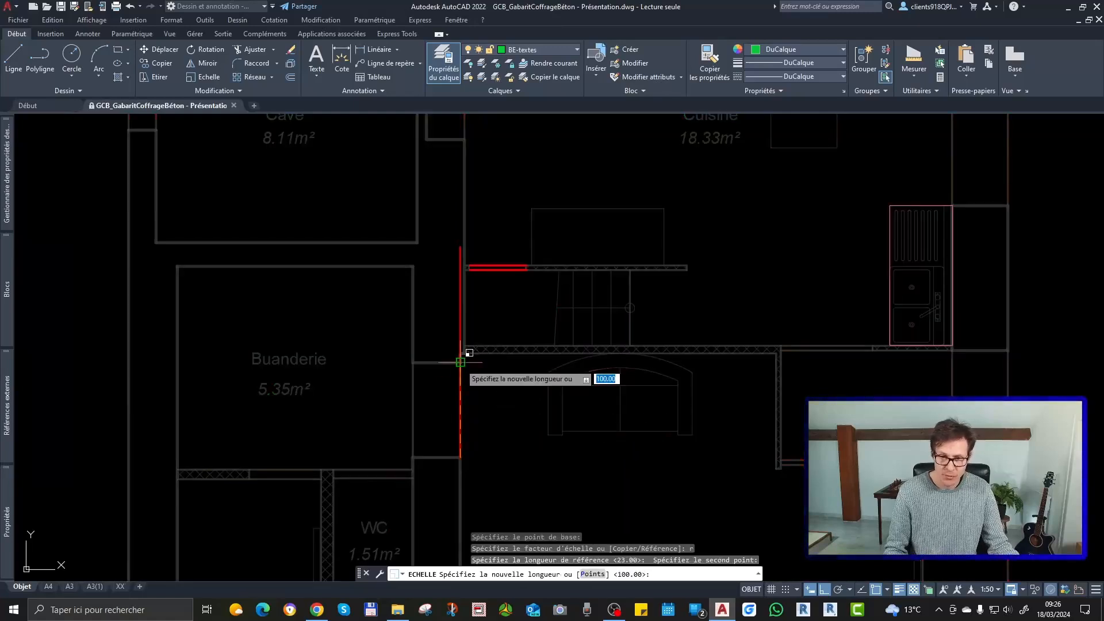
{"action": "left_click", "coordinate": [457, 248]}
Delete the red reference line and dimension the Buanderie door opening on its Salon side.
{"action": "left_click", "coordinate": [458, 258]}
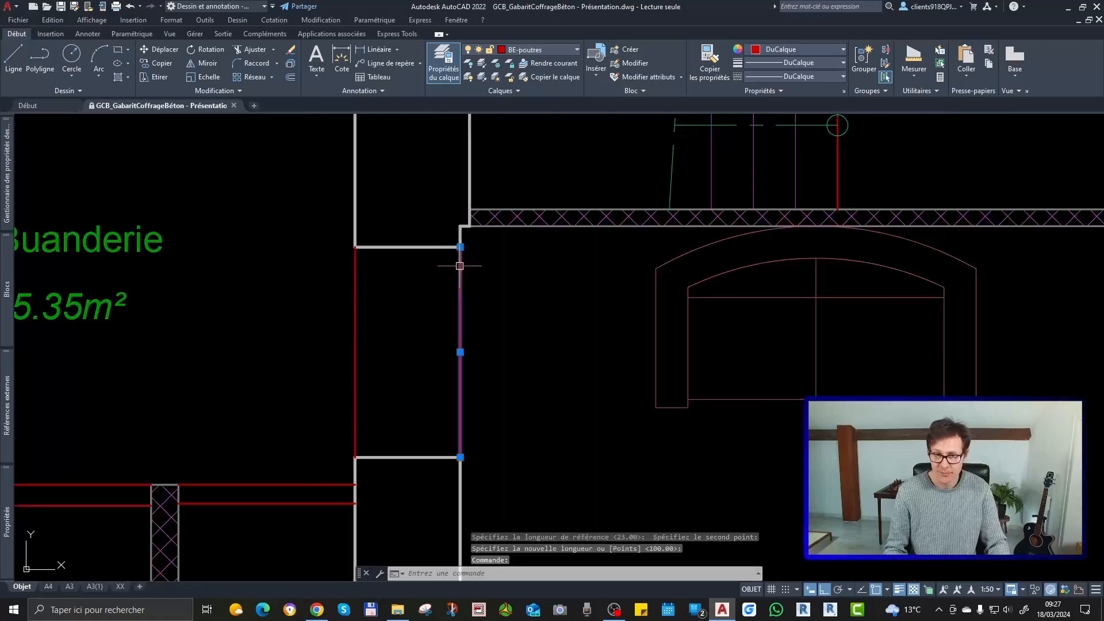
{"action": "key", "text": "Delete"}
{"action": "type", "text": "cot"}
{"action": "key", "text": "Return"}
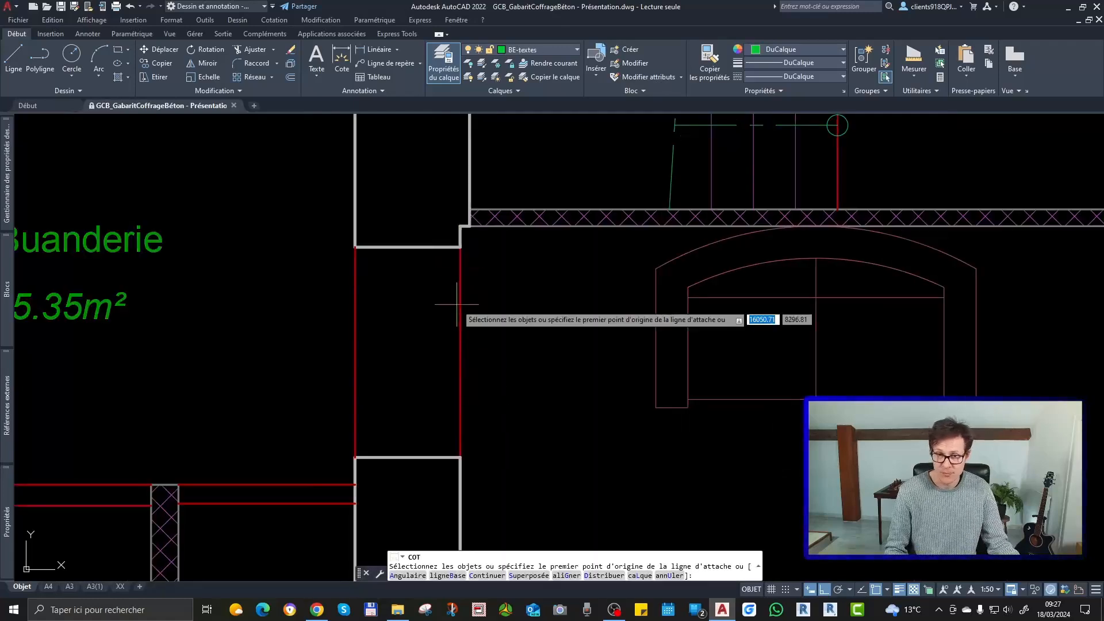
{"action": "middle_click_drag", "start_coordinate": [470, 306], "coordinate": [451, 316]}
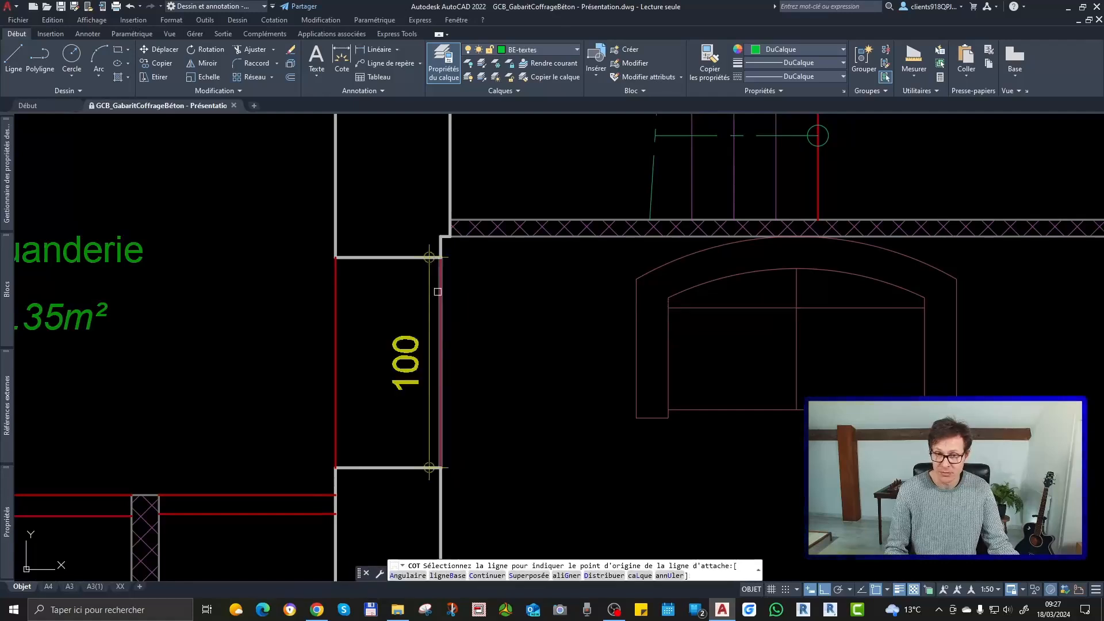
{"action": "left_click", "coordinate": [443, 299]}
{"action": "left_click", "coordinate": [525, 298]}
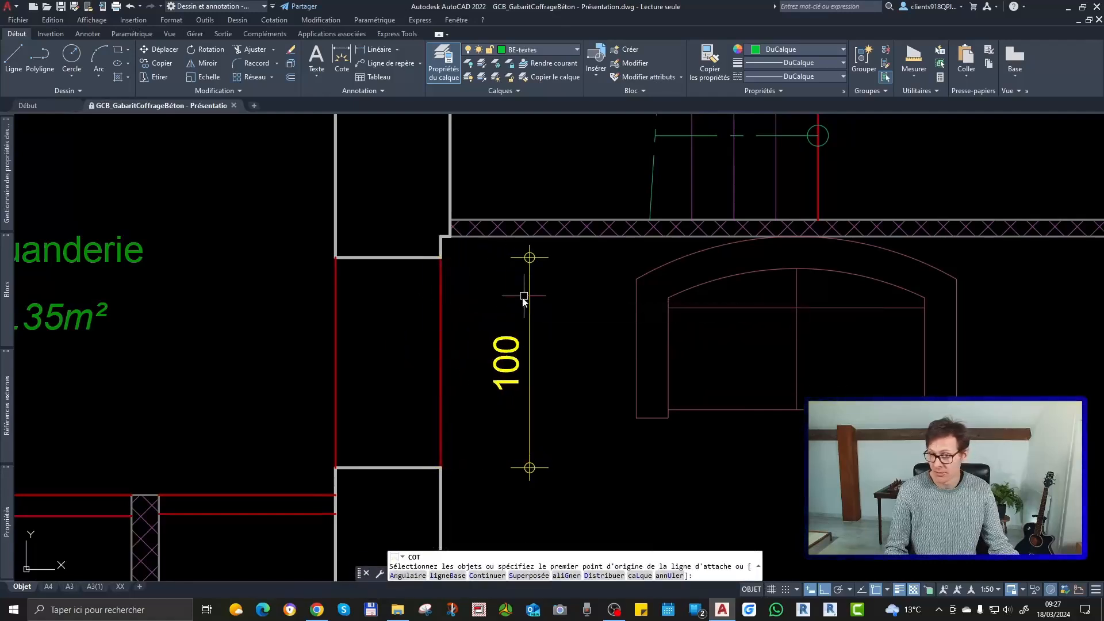
Dimension the door opening between the Entrée and the Salon, placing the dimension inside the Entrée.
{"action": "scroll", "coordinate": [516, 319], "scroll_direction": "down", "scroll_amount": 3}
{"action": "scroll", "coordinate": [556, 282], "scroll_direction": "down", "scroll_amount": 2}
{"action": "scroll", "coordinate": [721, 329], "scroll_direction": "up", "scroll_amount": 4}
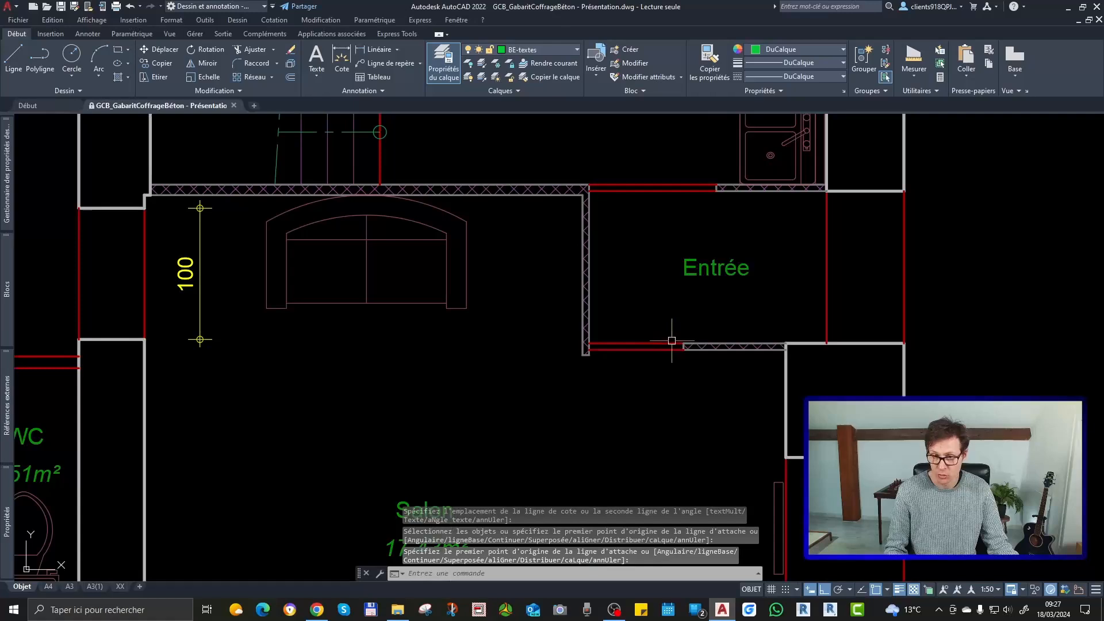
{"action": "left_click", "coordinate": [668, 344]}
{"action": "left_click", "coordinate": [668, 321]}
{"action": "key", "text": "Escape"}
Dimension the opening between the Salon and the Terrasse, placing the dimension on the Salon side.
{"action": "middle_click_drag", "start_coordinate": [757, 497], "coordinate": [743, 308]}
{"action": "scroll", "coordinate": [737, 296], "scroll_direction": "down", "scroll_amount": 4}
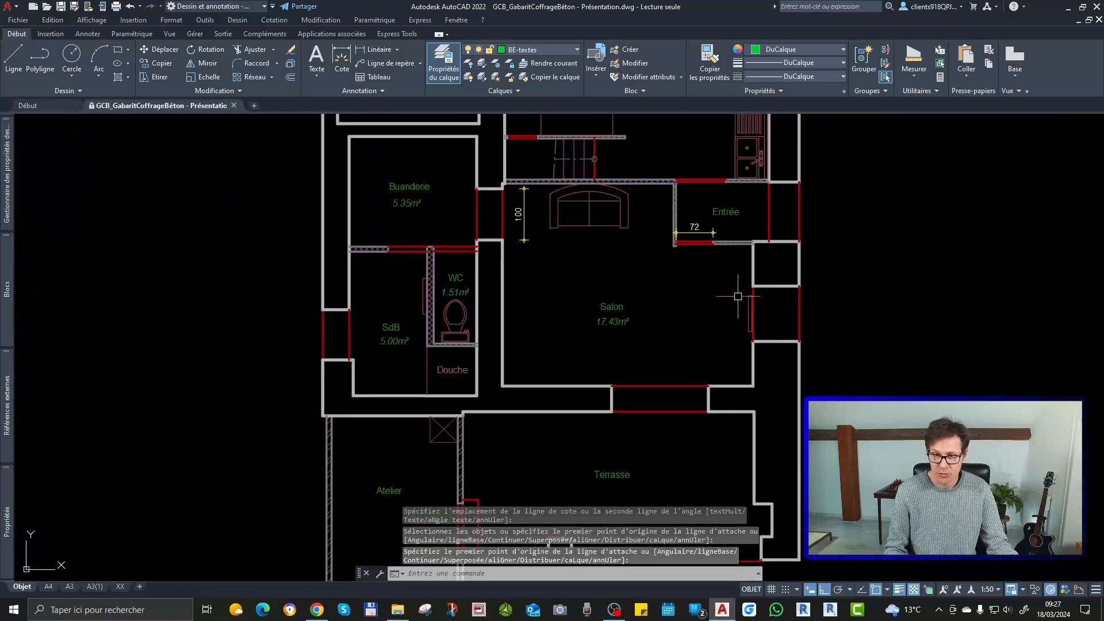
{"action": "left_click", "coordinate": [690, 385]}
{"action": "left_click", "coordinate": [699, 366]}
Dimension the width and the height of the square post at the lower edge of the Terrasse.
{"action": "middle_click_drag", "start_coordinate": [636, 490], "coordinate": [675, 263]}
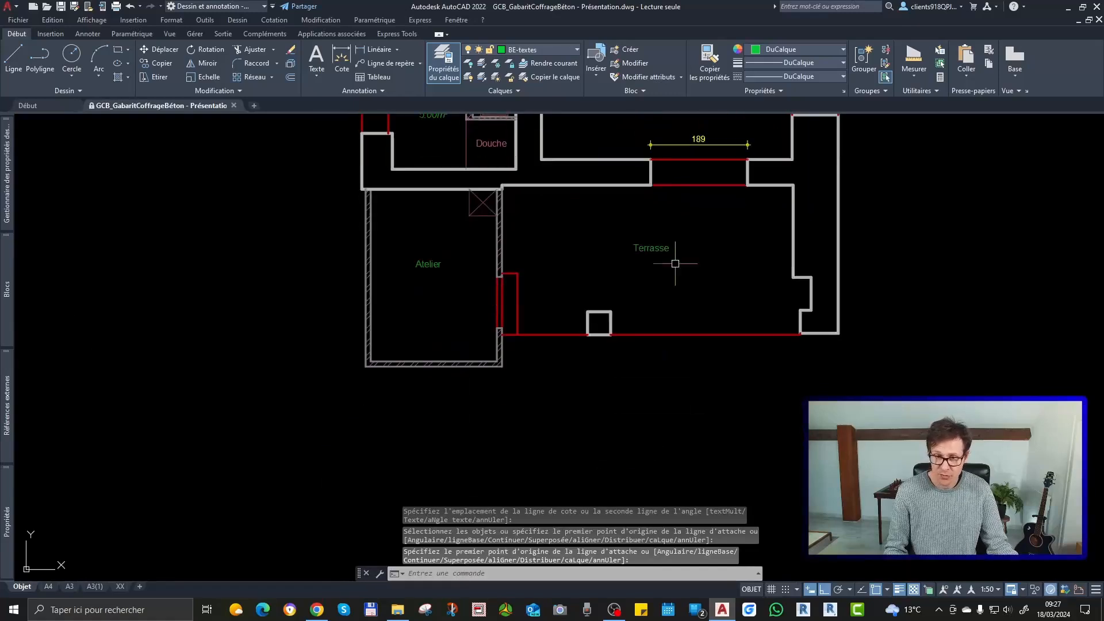
{"action": "scroll", "coordinate": [600, 313], "scroll_direction": "up", "scroll_amount": 4}
{"action": "key", "text": "Return"}
{"action": "left_click", "coordinate": [601, 311]}
{"action": "left_click", "coordinate": [595, 286]}
{"action": "key", "text": "Escape"}
{"action": "key", "text": "Return"}
{"action": "left_click", "coordinate": [568, 337]}
{"action": "left_click", "coordinate": [543, 337]}
{"action": "key", "text": "Escape"}
Continue the Buanderie opening's dimension downward to the Salon's lower wall face and across that wall's thickness.
{"action": "scroll", "coordinate": [372, 278], "scroll_direction": "down", "scroll_amount": 4}
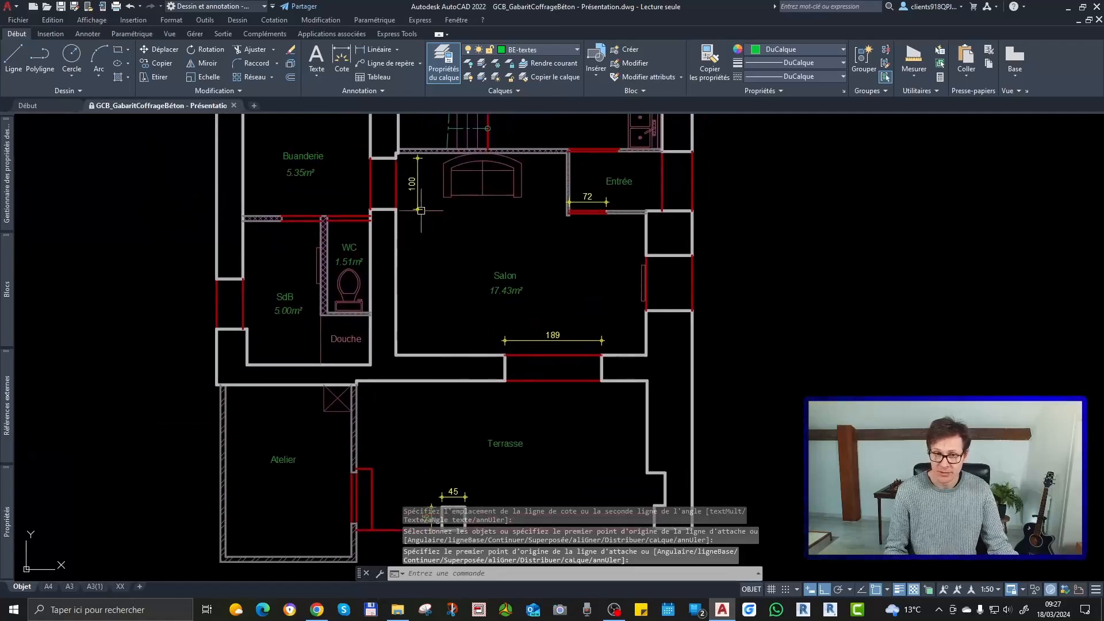
{"action": "key", "text": "Escape"}
{"action": "left_click", "coordinate": [420, 210]}
{"action": "mouse_move", "coordinate": [419, 211]}
{"action": "left_click", "coordinate": [469, 242]}
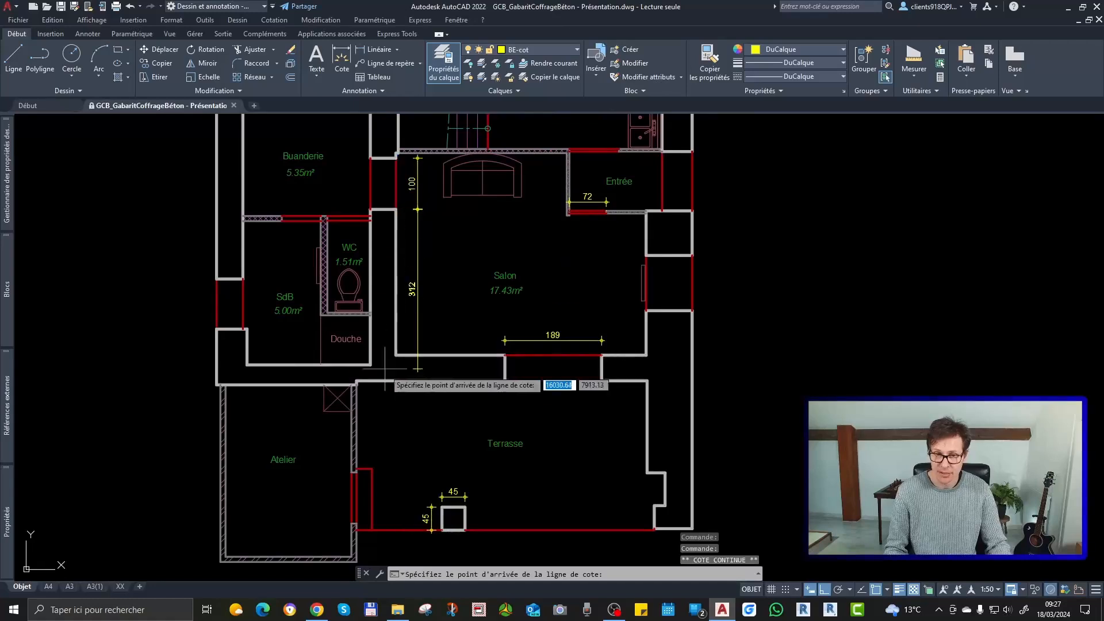
{"action": "left_click", "coordinate": [396, 355]}
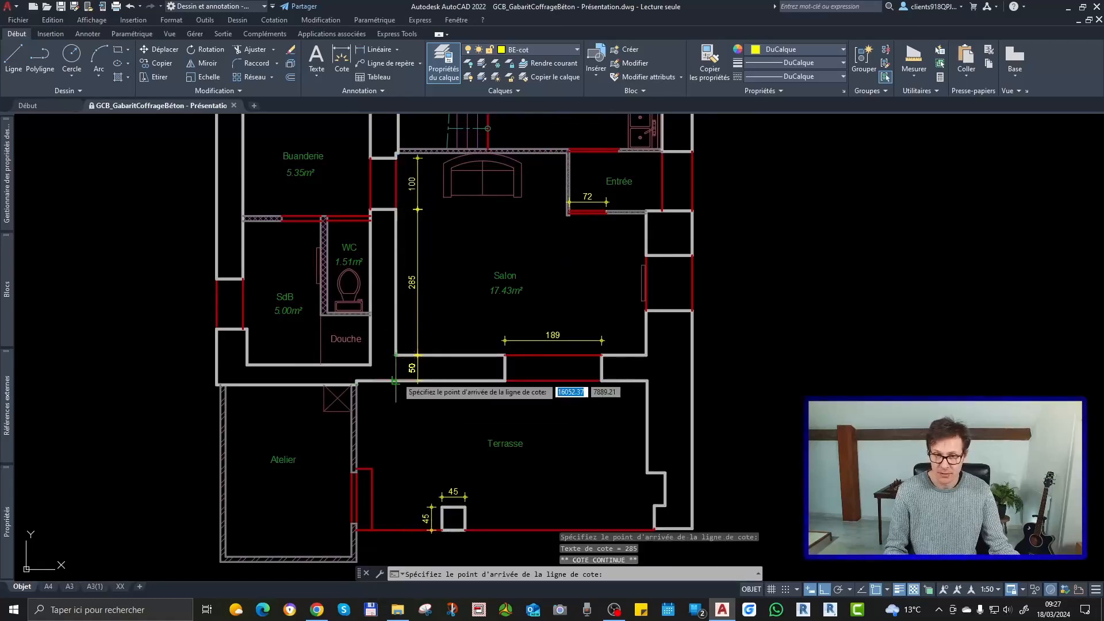
{"action": "key", "text": "Escape"}
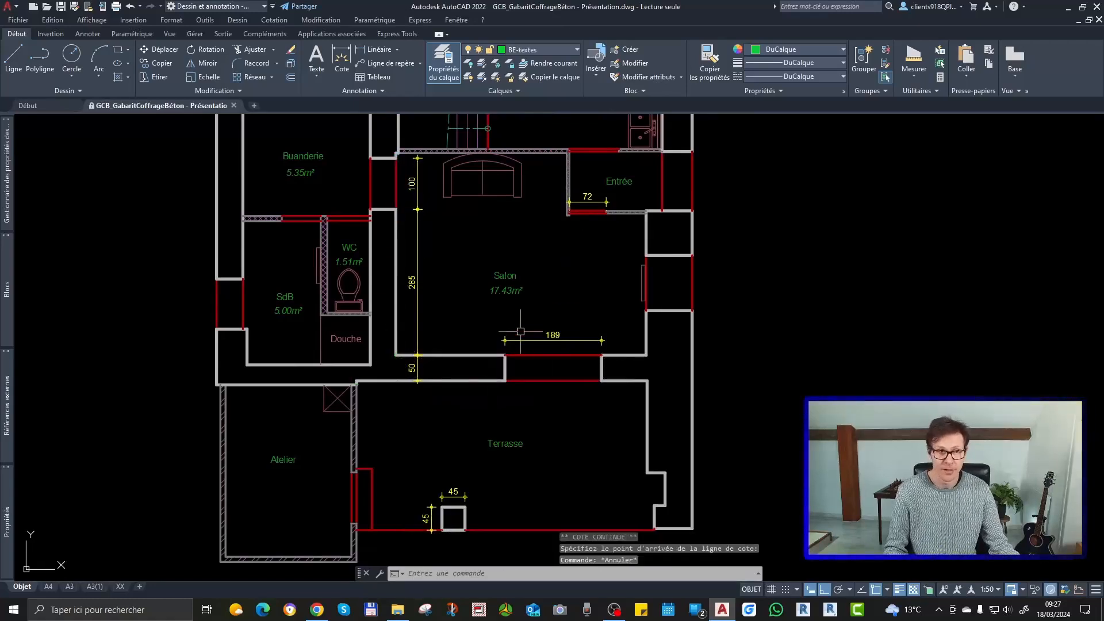